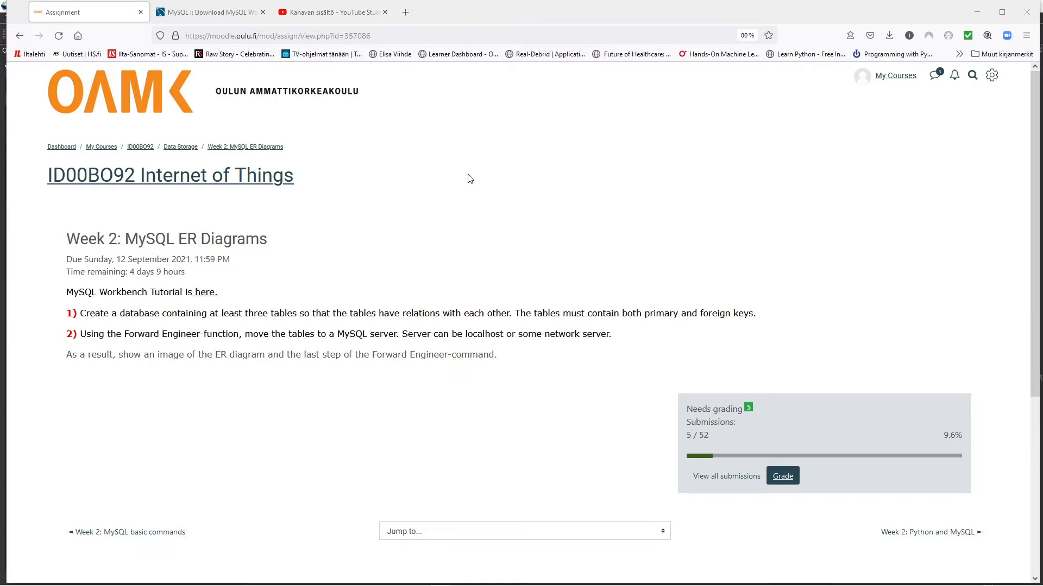
# View the MySQL Workbench 8.0.26 download page for Microsoft Windows and return to the assignment page
pyautogui.click(231, 9)
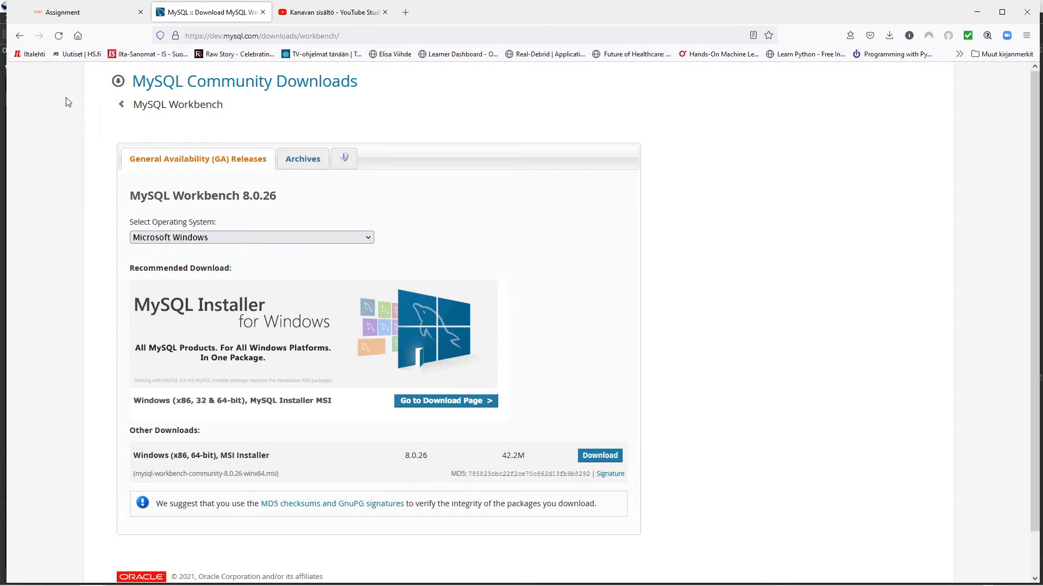
pyautogui.click(80, 20)
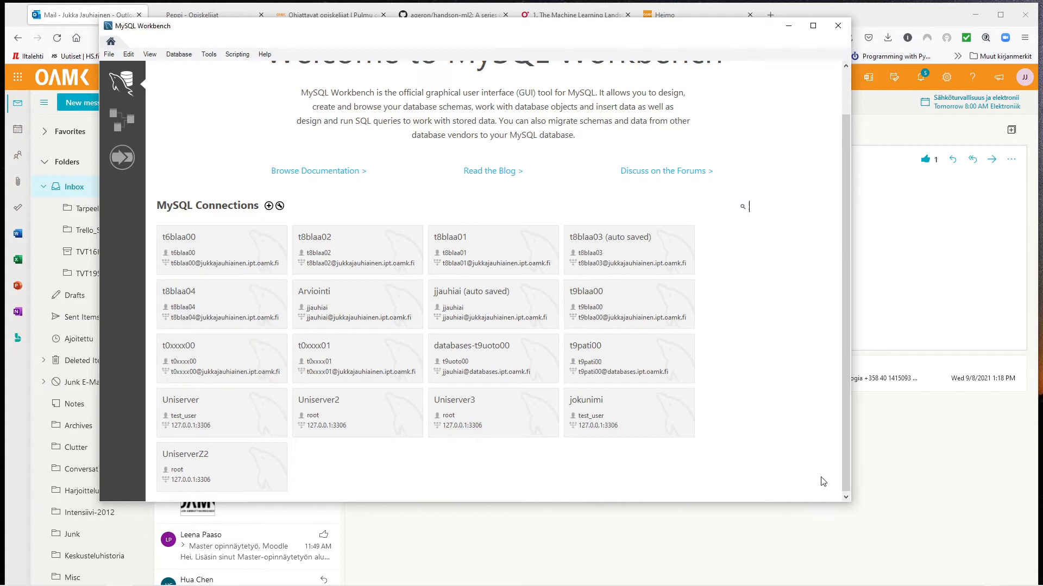
# In MySQL Workbench, create a new connection named UniserverZ10, keeping the Standard (TCP/IP) connection method
pyautogui.click(742, 206)
pyautogui.click(268, 206)
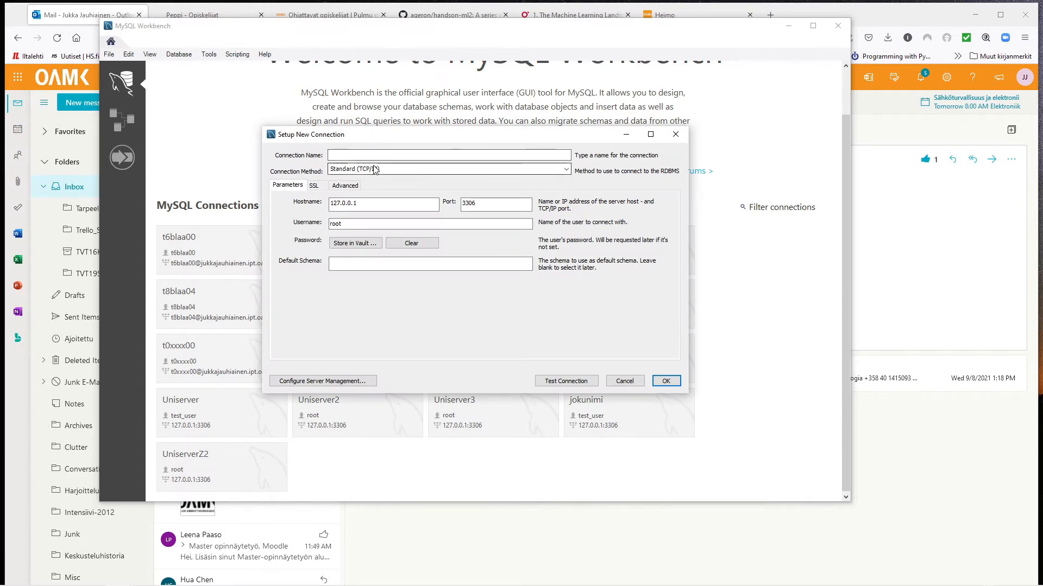
pyautogui.click(566, 170)
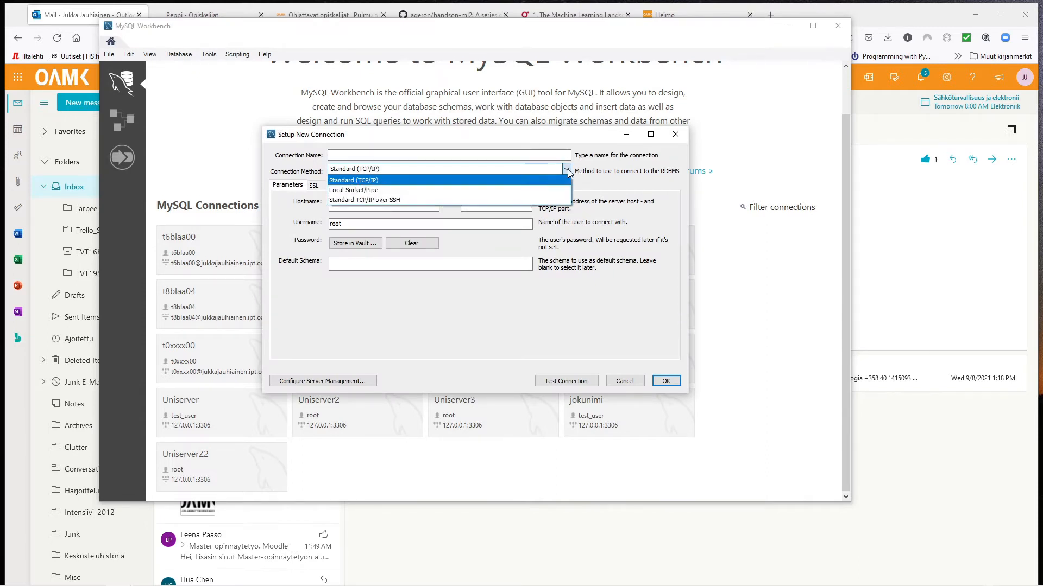
pyautogui.click(567, 170)
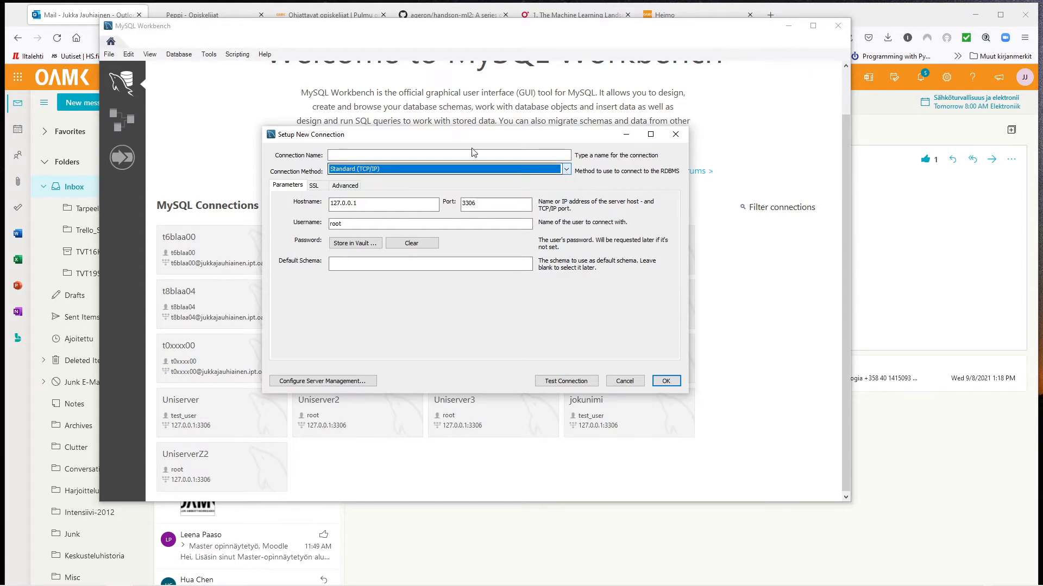
pyautogui.click(406, 155)
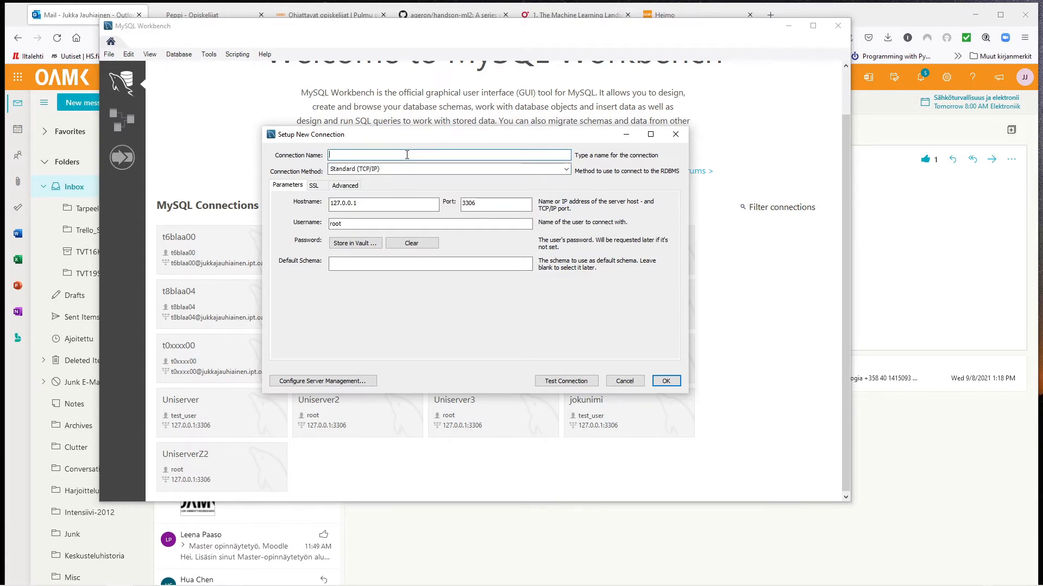
pyautogui.write('UniserverZ')
pyautogui.write('10')
# Check hostname 127.0.0.1, port 3306 and username root for the connection, and store the account password in the vault
pyautogui.click(374, 204)
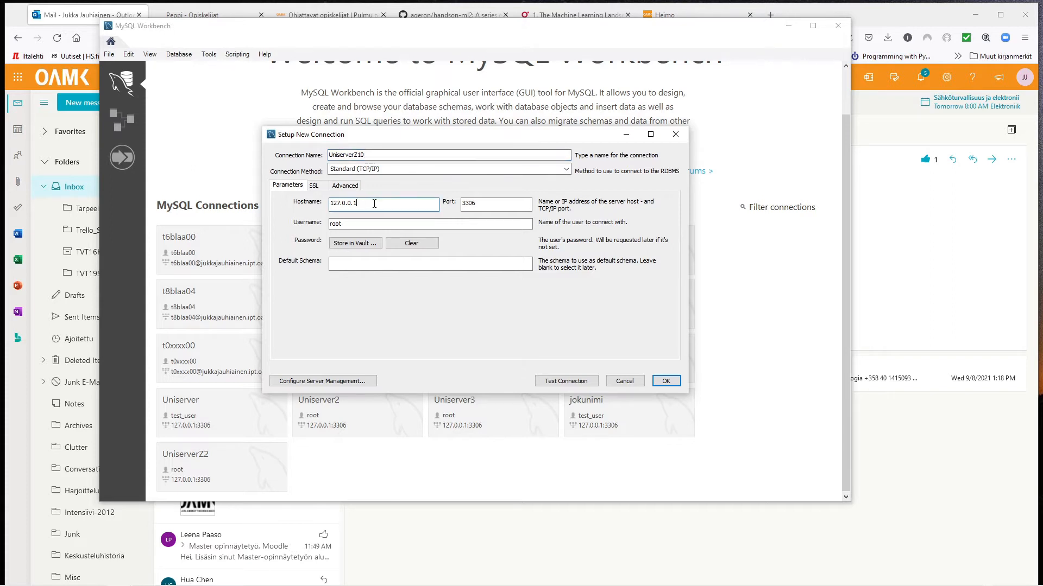
pyautogui.moveTo(351, 196); pyautogui.dragTo(295, 188)
pyautogui.click(378, 203)
pyautogui.click(512, 203)
pyautogui.click(352, 224)
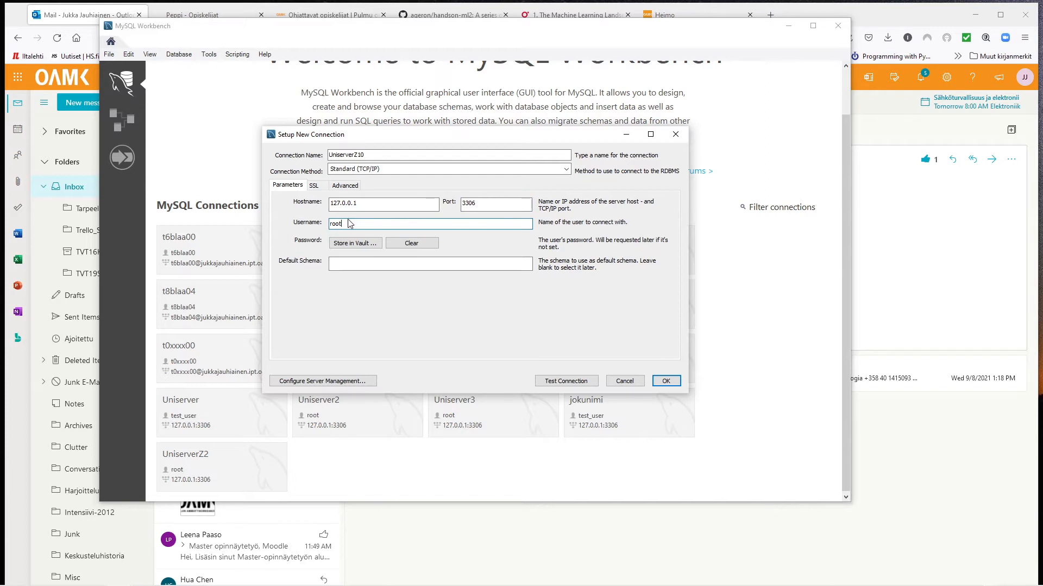
pyautogui.moveTo(346, 224); pyautogui.dragTo(321, 224)
pyautogui.click(347, 246)
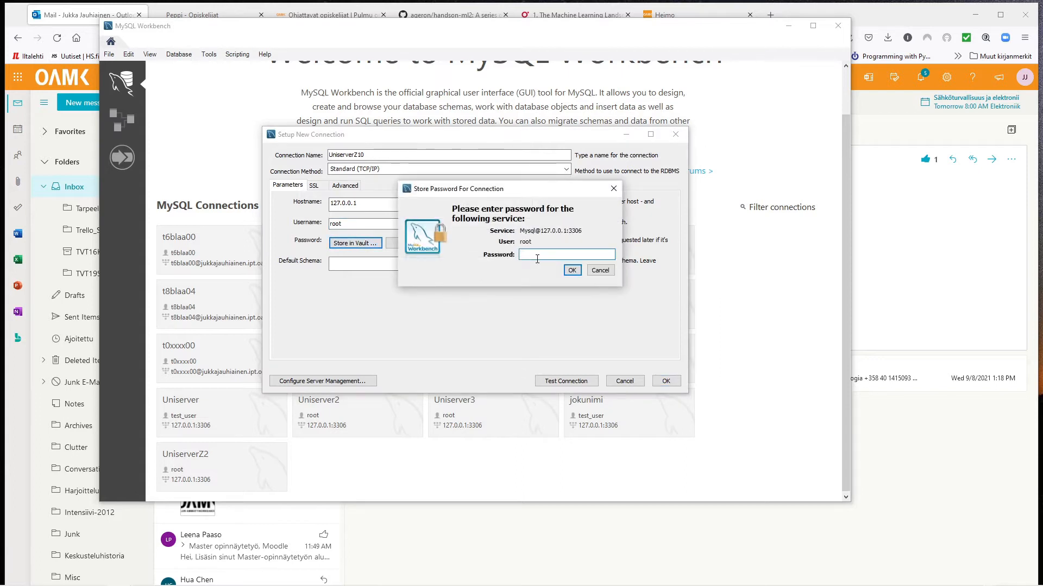
pyautogui.click(571, 270)
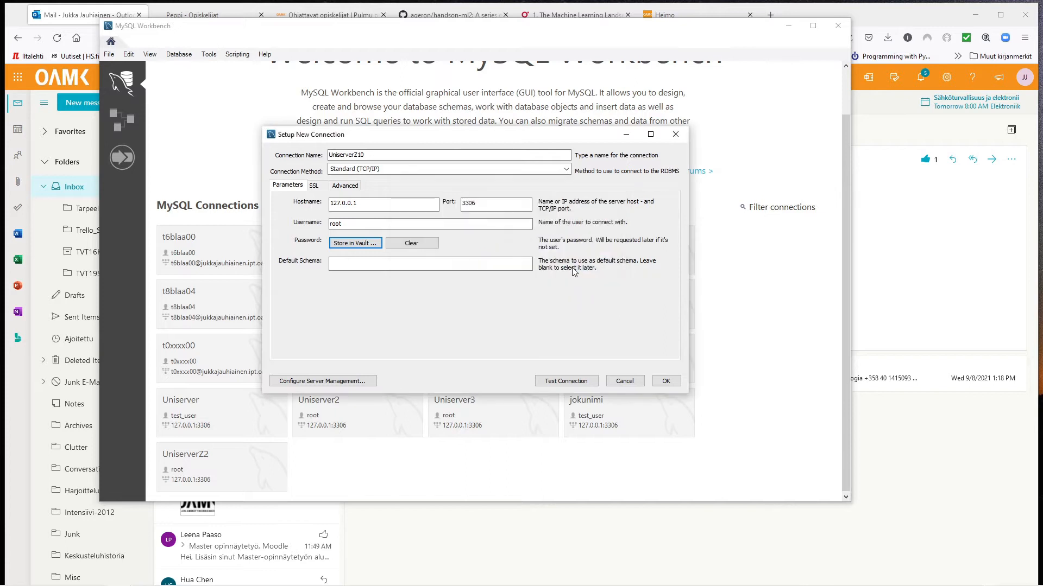
# Test the new connection with the entered parameters and save it
pyautogui.click(563, 384)
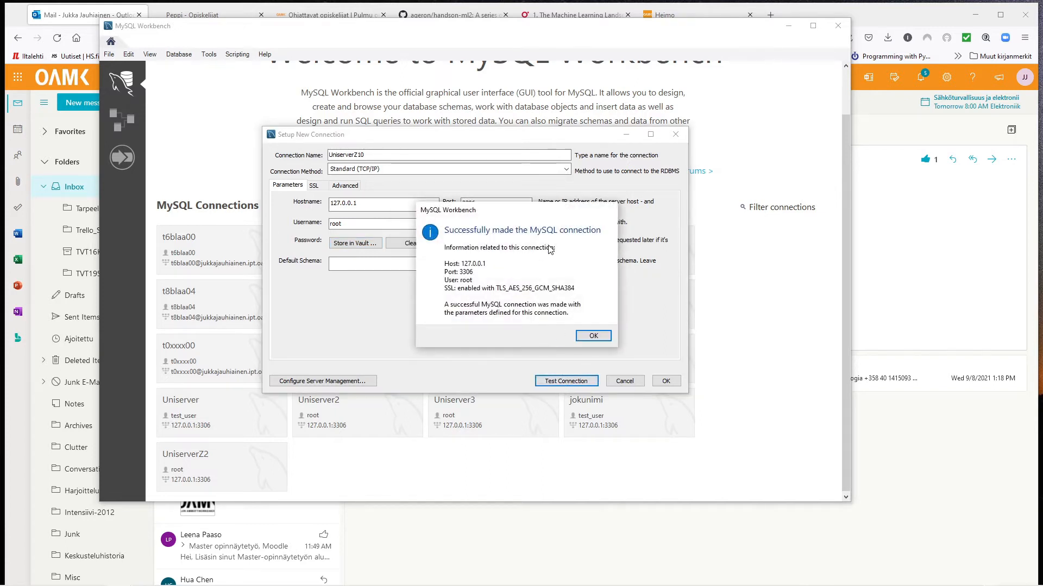
pyautogui.click(592, 336)
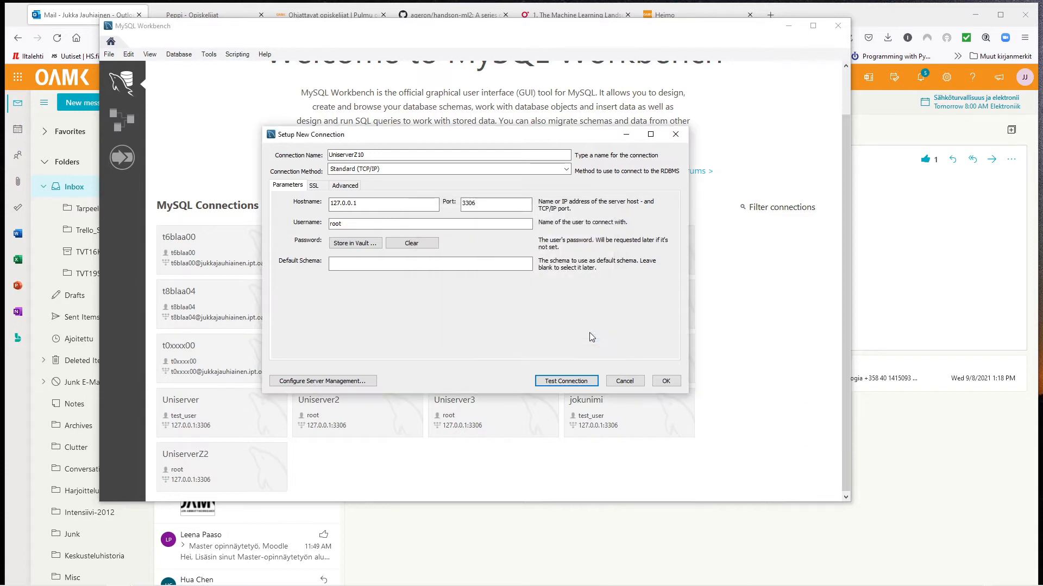
pyautogui.click(673, 386)
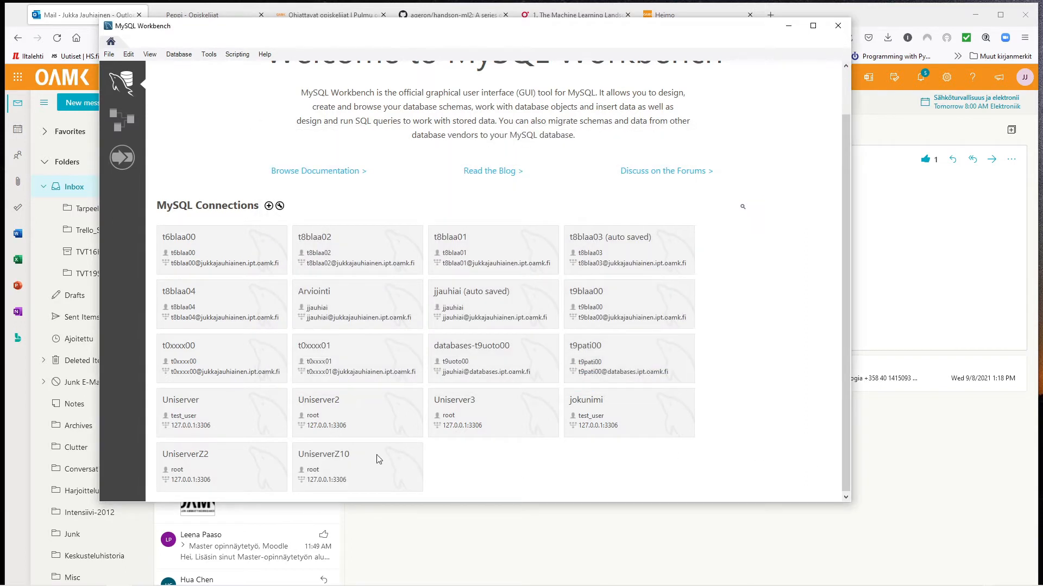
# Open the UniserverZ10 connection and run SHOW DATABASES; in the query editor, looking through the returned list
pyautogui.click(374, 468)
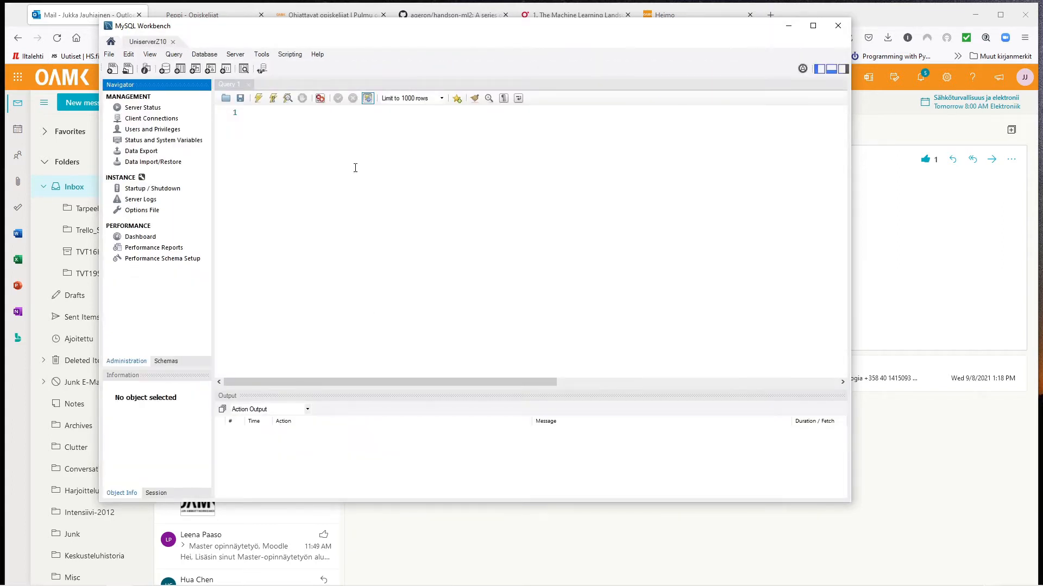
pyautogui.click(277, 133)
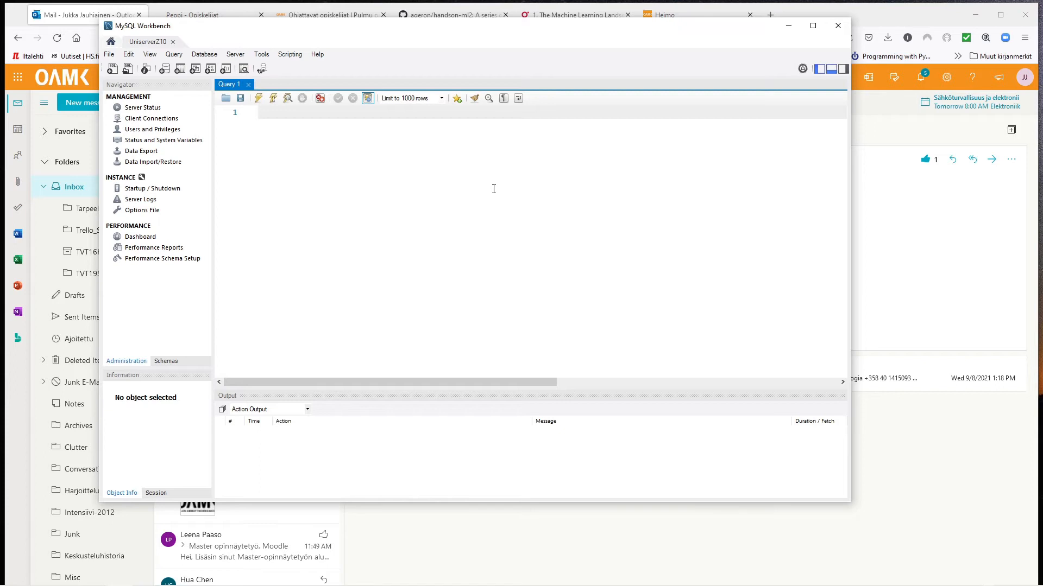
pyautogui.write('SHOW DATABASES;')
pyautogui.click(259, 99)
pyautogui.scroll(-2, 286, 359)
pyautogui.scroll(2, 285, 362)
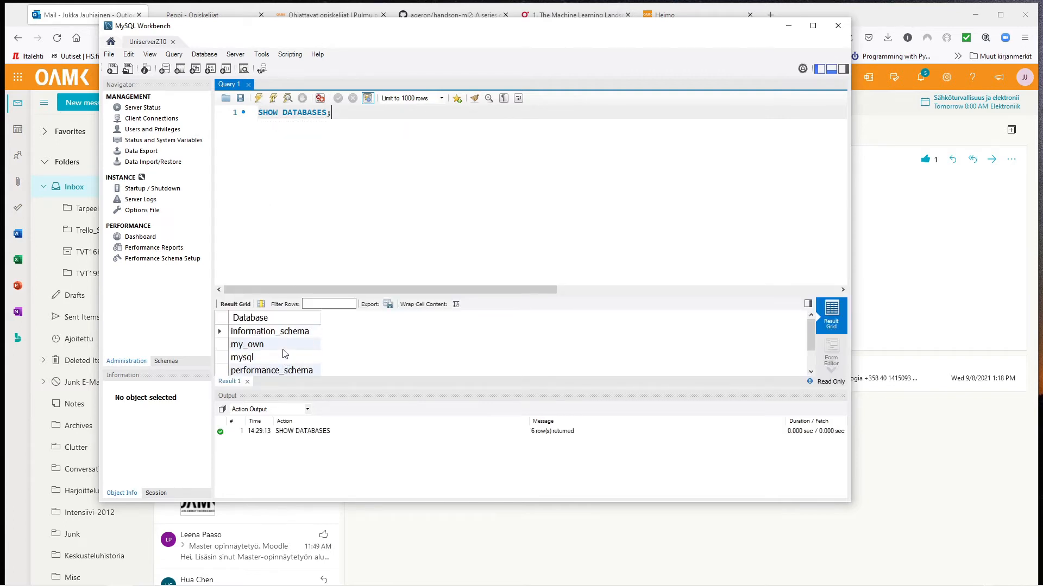
# Add USE my_own; as a second query line and execute it to make my_own the active database
pyautogui.click(248, 345)
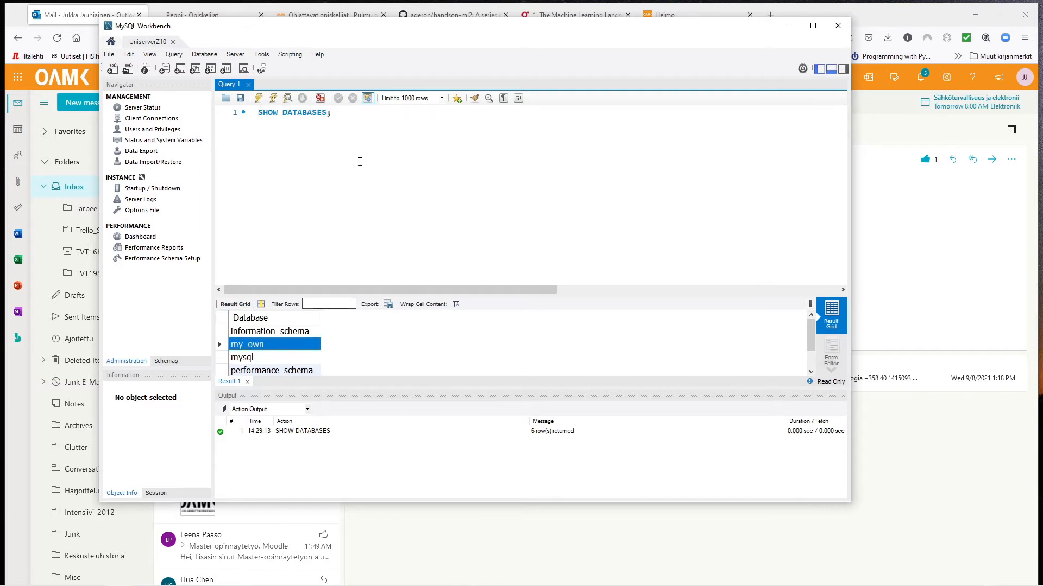
pyautogui.click(355, 114)
pyautogui.press('Return')
pyautogui.write('USE my')
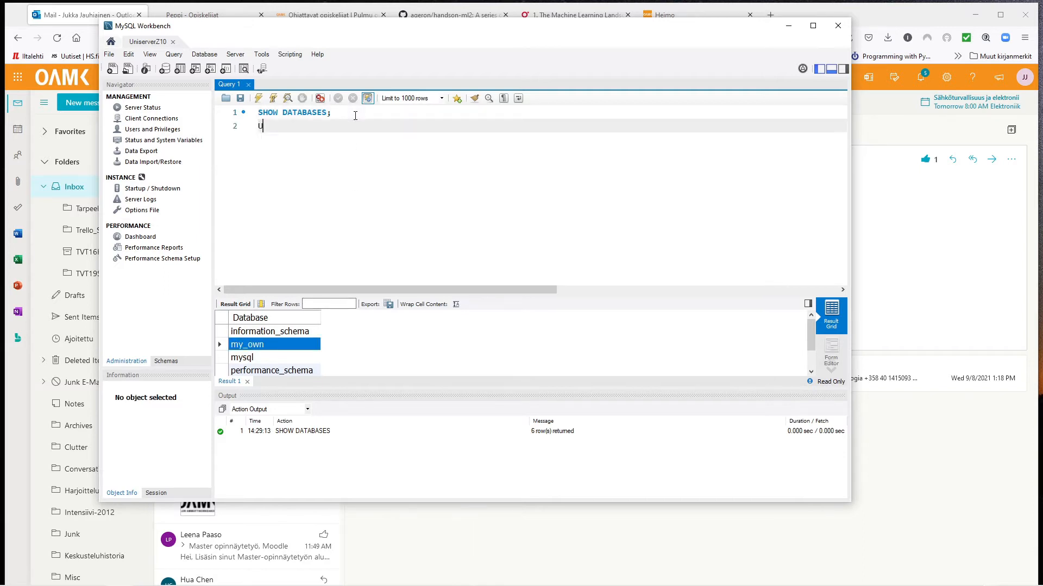
pyautogui.write('_own;')
pyautogui.hotkey('ctrl', 'Return')
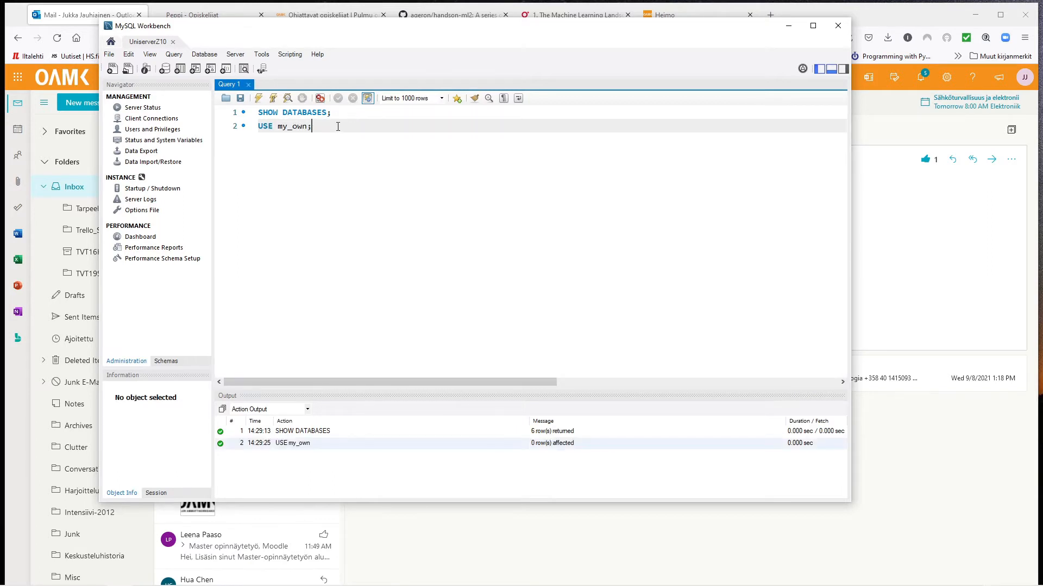
# Add SHOW TABLES; on a third query line and execute it to list the tables of my_own
pyautogui.press('Return')
pyautogui.write('SHOW TABLES;')
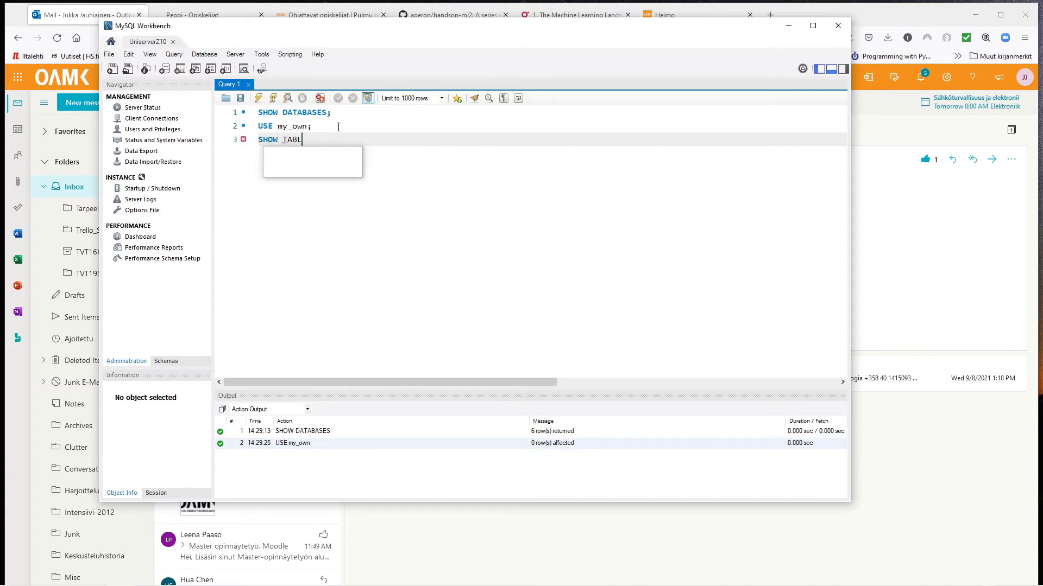
pyautogui.hotkey('ctrl', 'Return')
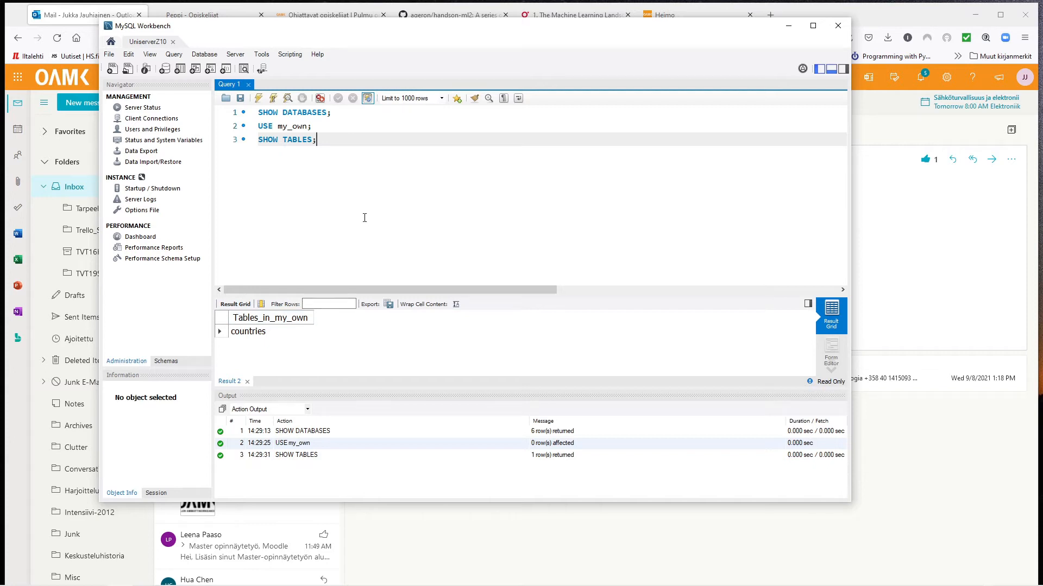
# Write SELECT * FROM countries; on the fourth query line, correct the table name's spelling, and execute it
pyautogui.press('Return')
pyautogui.write('SELECT * FROM countise')
pyautogui.press('BackSpace')
pyautogui.press('BackSpace')
pyautogui.write('es;')
pyautogui.hotkey('ctrl', 'Return')
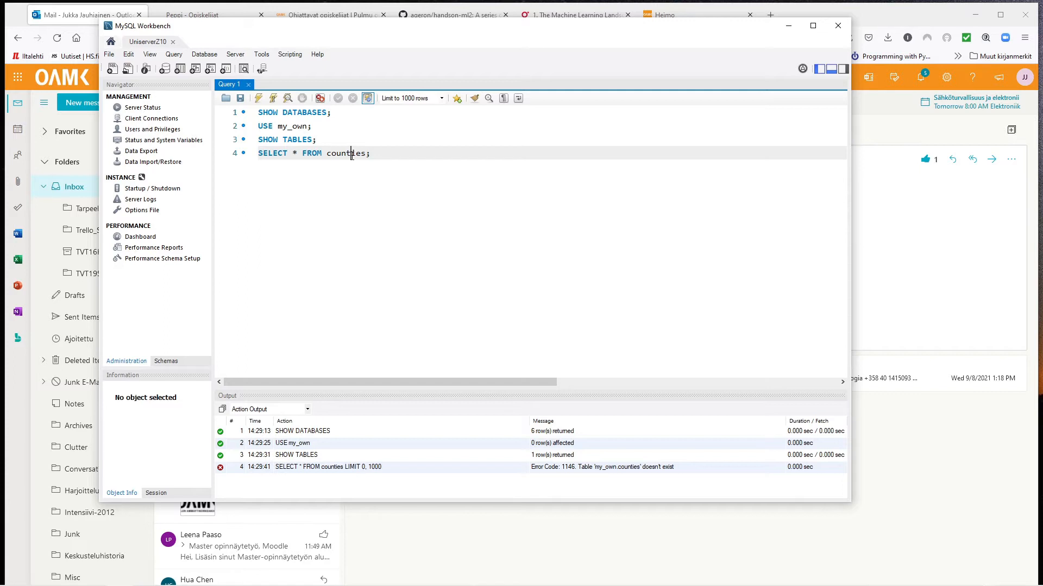
pyautogui.write('r')
pyautogui.hotkey('ctrl', 'Return')
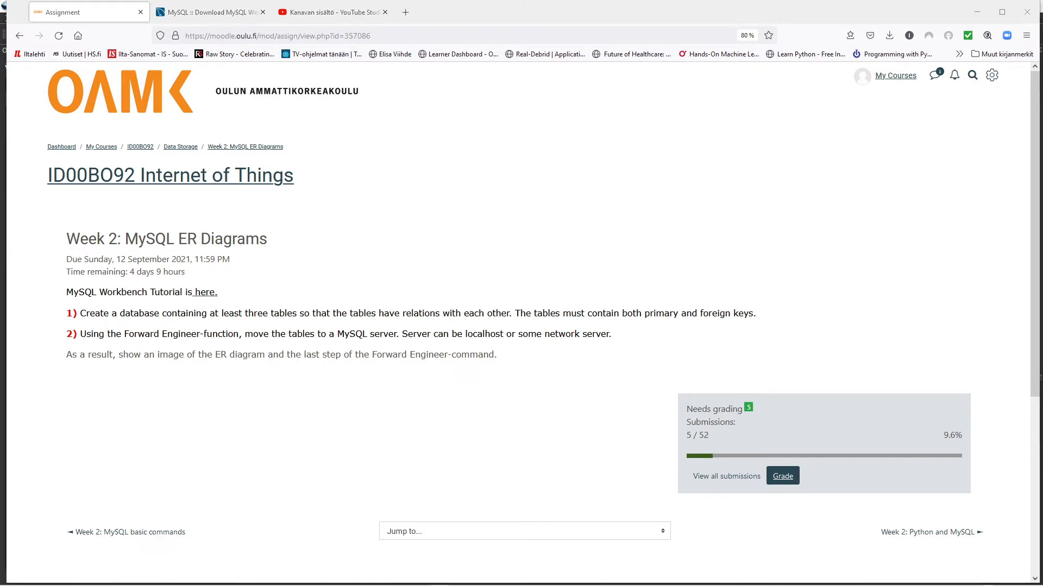
# Return to MySQL Workbench, start Reverse Engineer Database with a stored connection, and fetch the server's schema list
pyautogui.hotkey('alt', 'Tab')
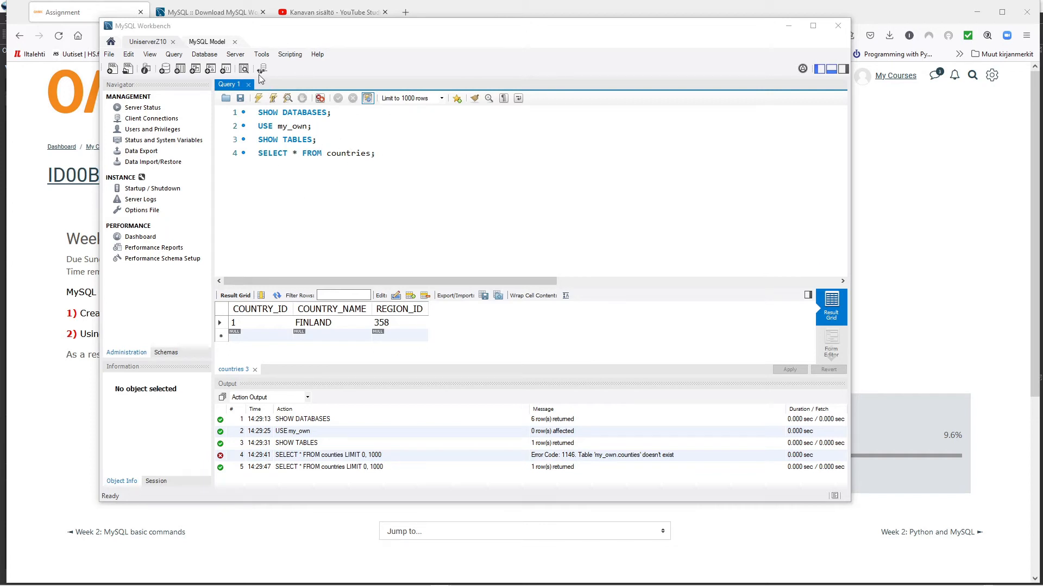
pyautogui.click(205, 59)
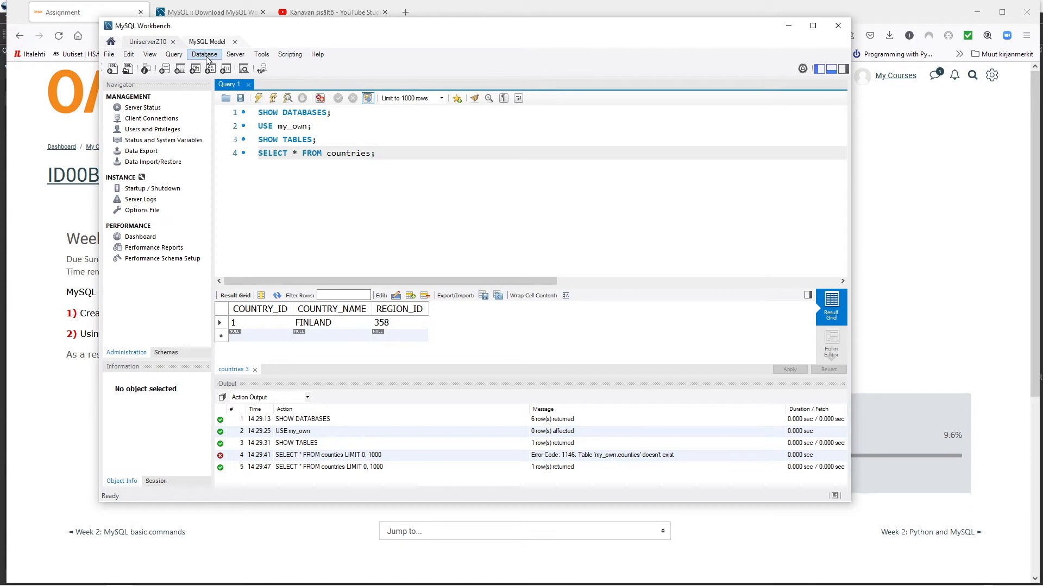
pyautogui.click(207, 60)
pyautogui.click(236, 100)
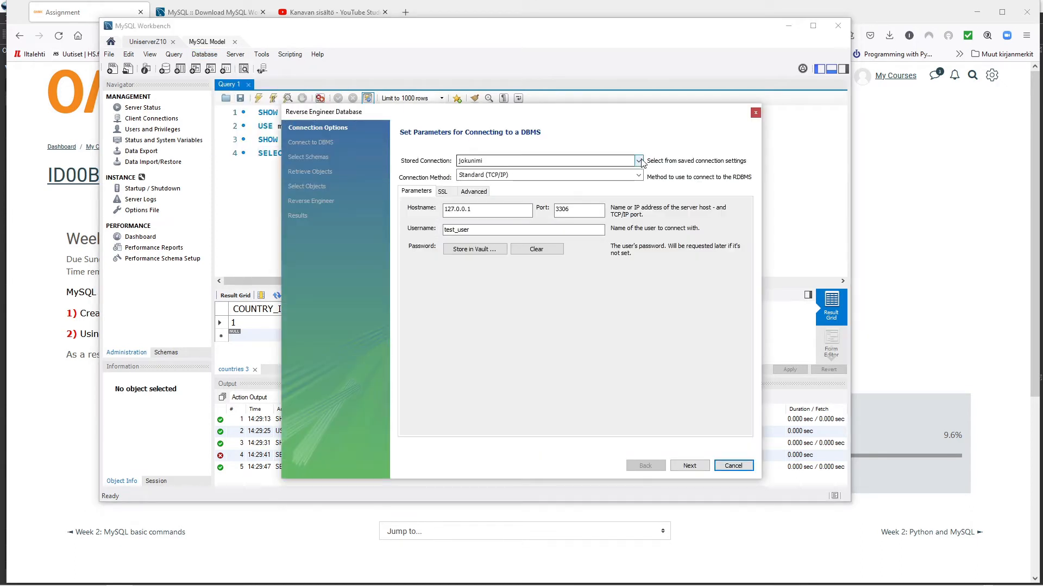
pyautogui.click(639, 160)
pyautogui.click(530, 204)
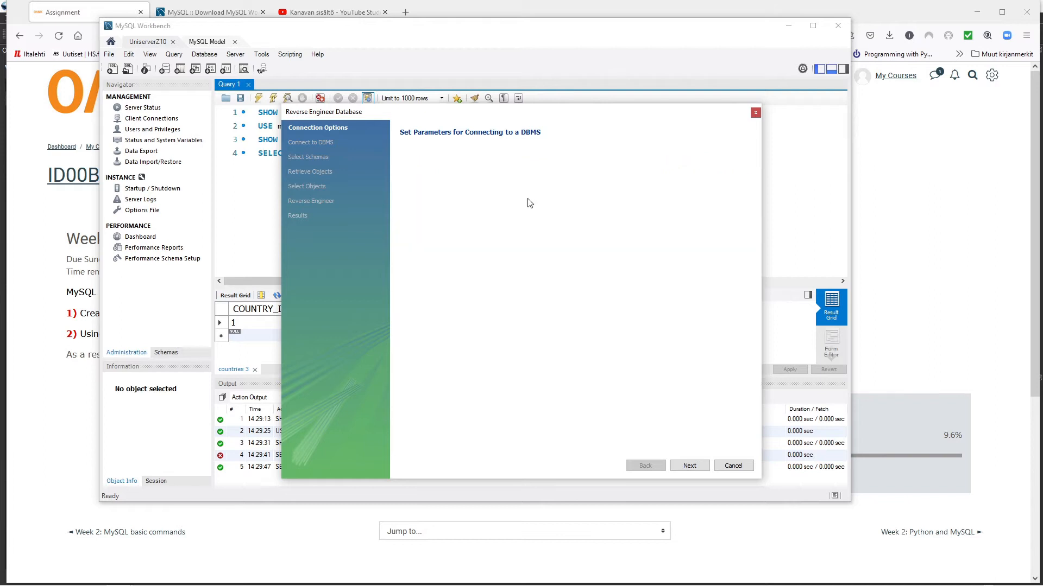
pyautogui.click(689, 466)
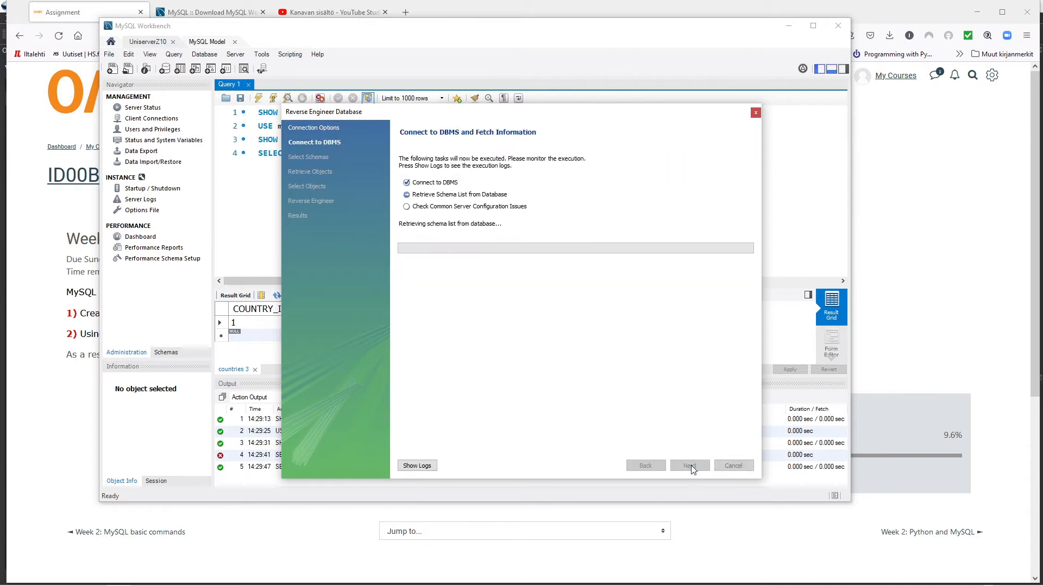
pyautogui.click(689, 466)
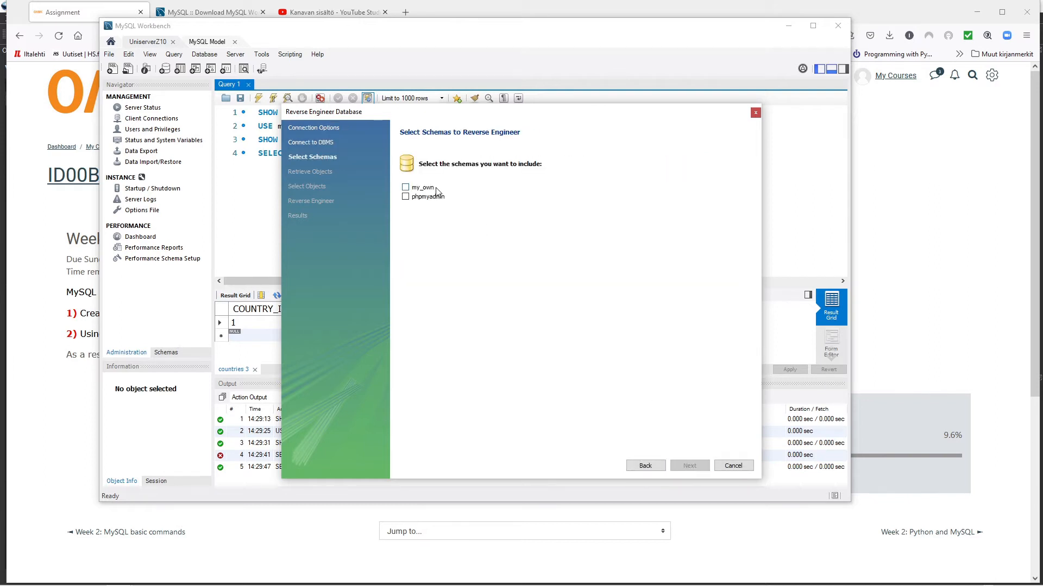
# Reverse engineer the my_own schema, importing its MySQL table objects and placing them on a diagram, and finish the wizard
pyautogui.click(426, 188)
pyautogui.click(683, 465)
pyautogui.click(684, 466)
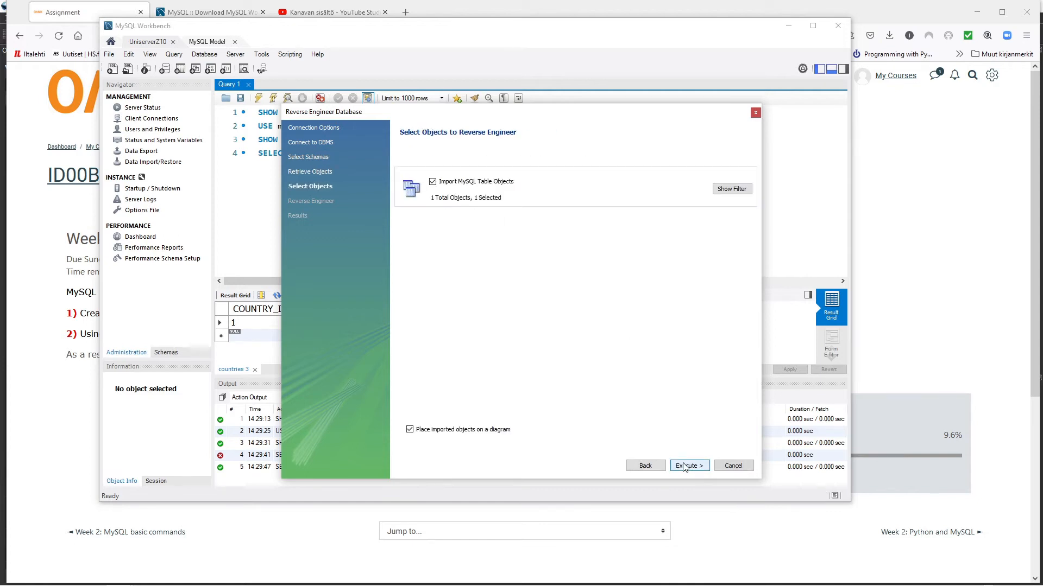
pyautogui.click(684, 465)
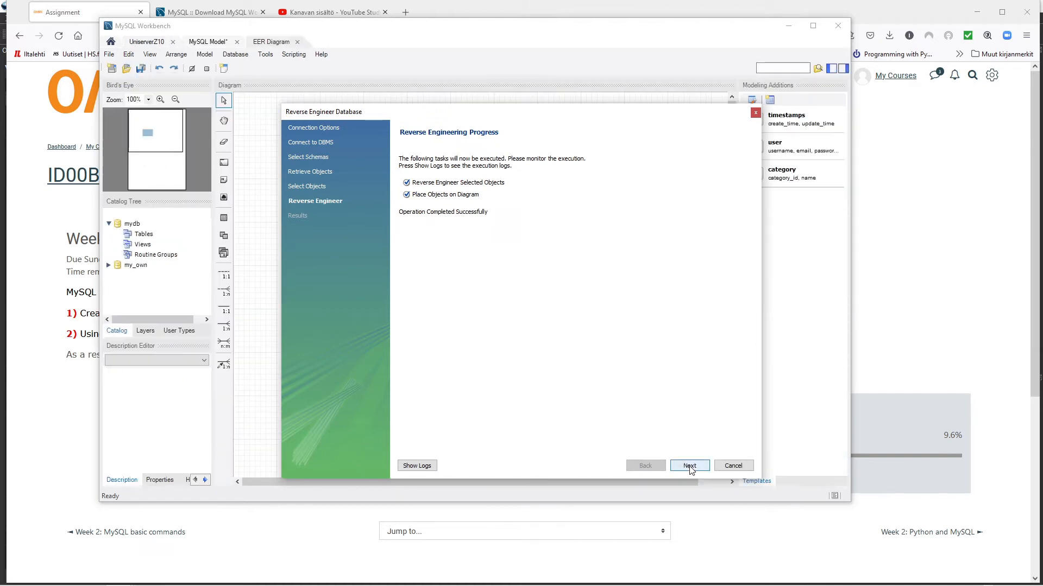
pyautogui.click(689, 467)
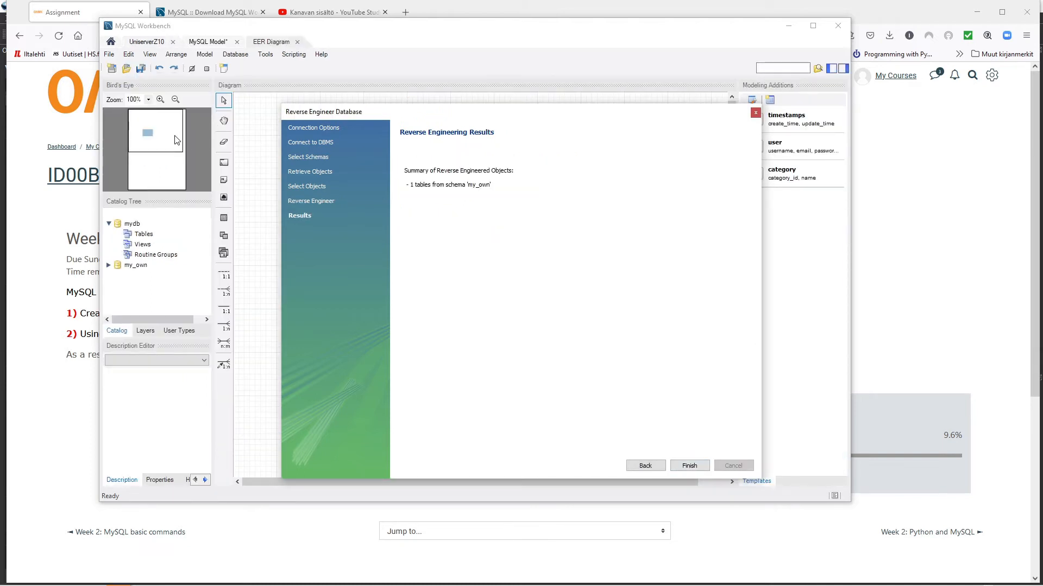
pyautogui.click(682, 467)
# Move the countries table to the upper-left area of the EER diagram
pyautogui.moveTo(416, 290); pyautogui.dragTo(388, 180)
pyautogui.moveTo(363, 182); pyautogui.dragTo(323, 179)
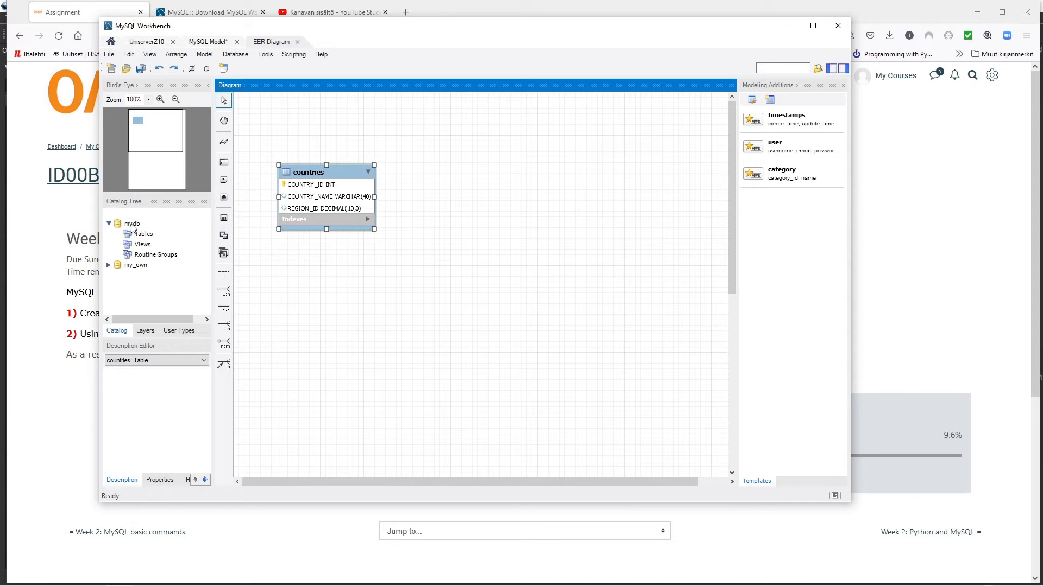
# Delete the empty mydb schema from the model and return to the EER diagram
pyautogui.click(205, 42)
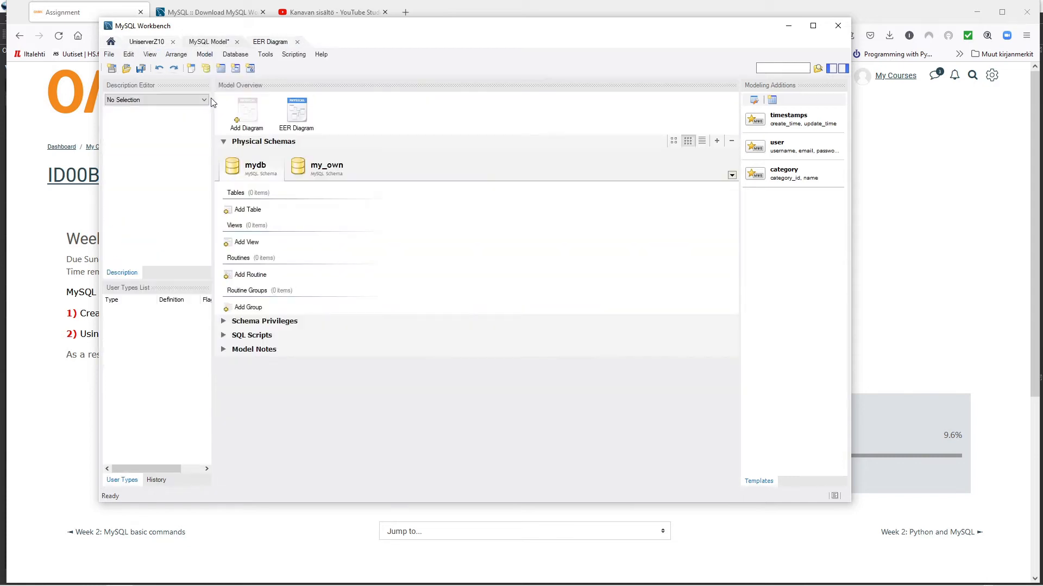
pyautogui.rightClick(265, 170)
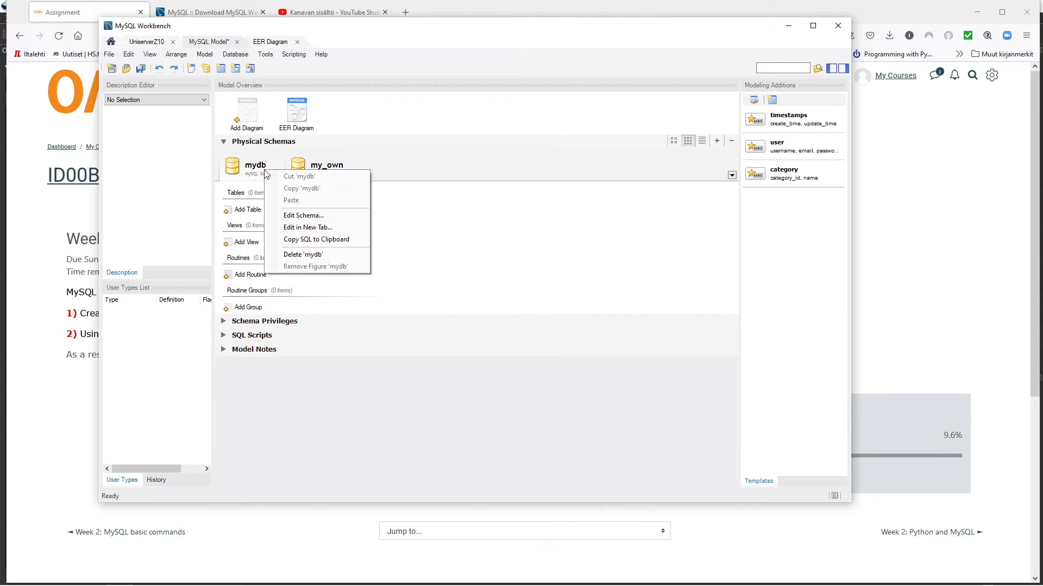
pyautogui.click(303, 255)
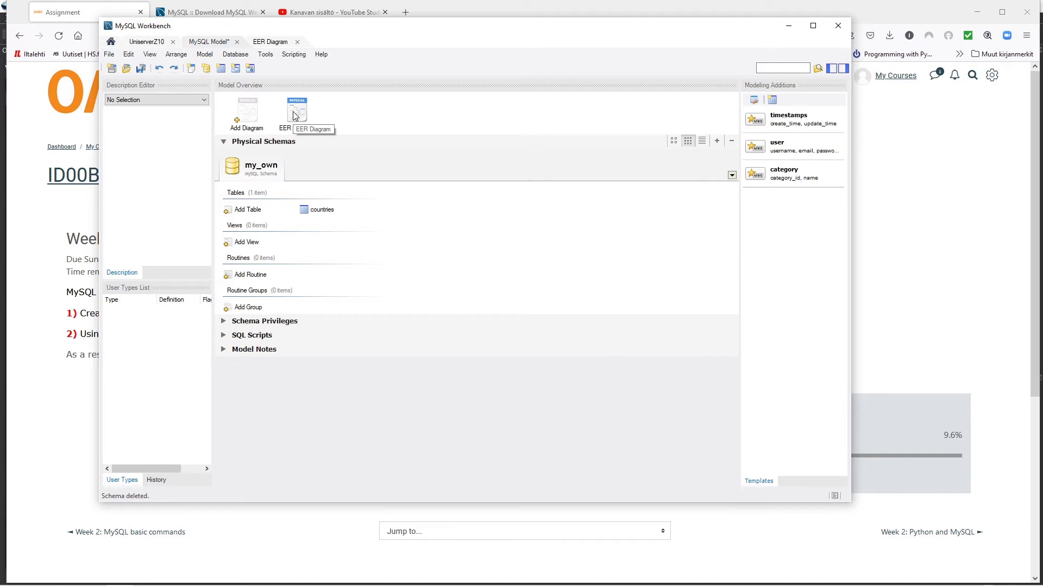
pyautogui.click(265, 44)
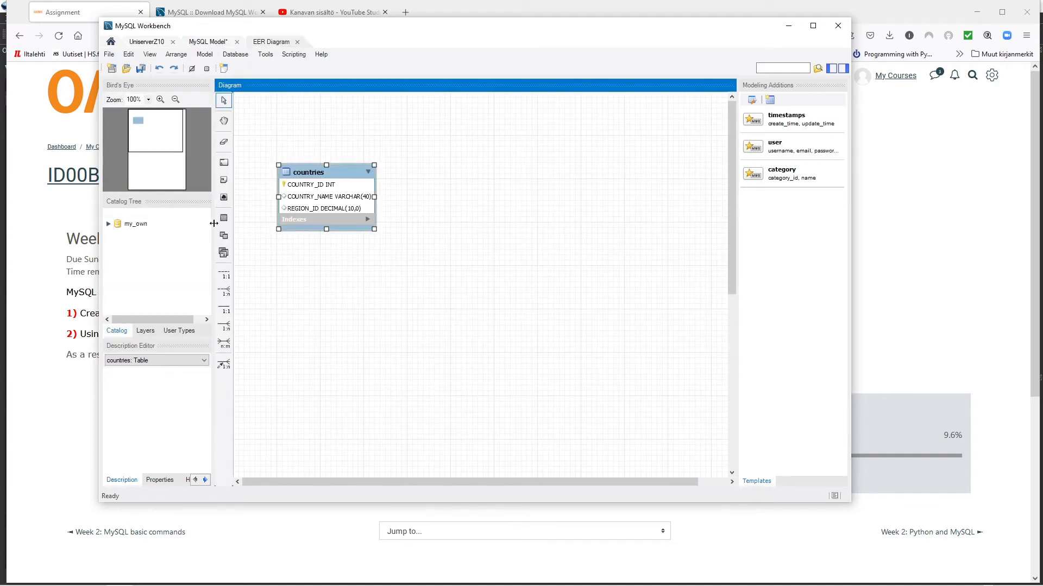
# Nudge the countries table upward, place a new table to its right, and open the new table for editing
pyautogui.moveTo(328, 172); pyautogui.dragTo(326, 157)
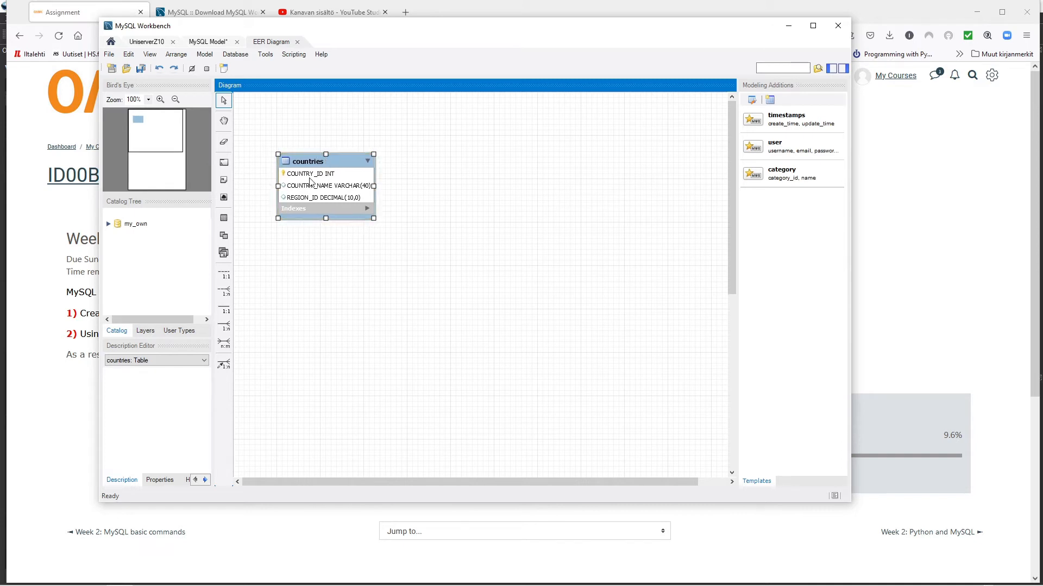
pyautogui.click(223, 219)
pyautogui.click(518, 194)
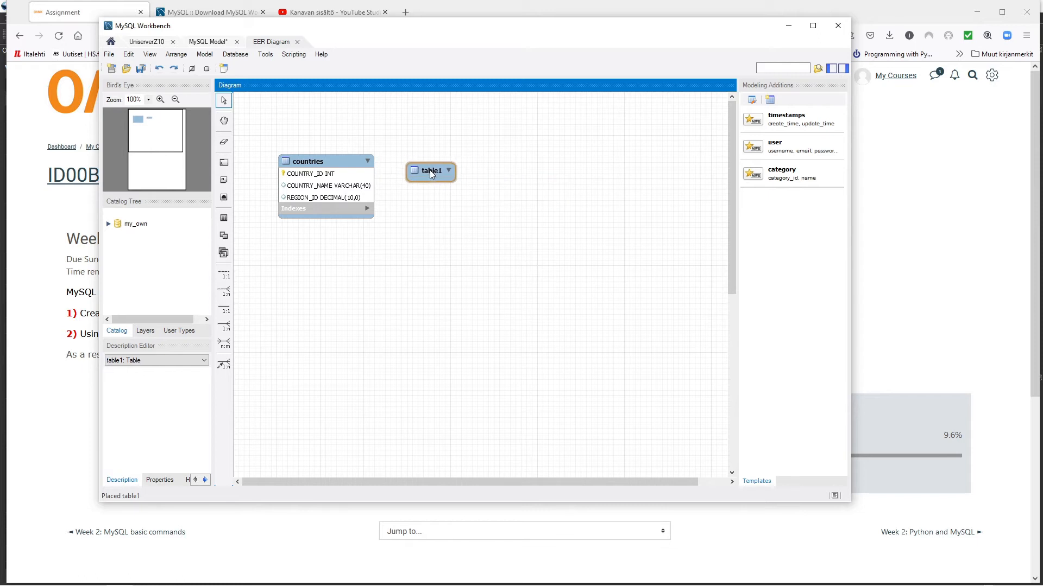
pyautogui.rightClick(429, 173)
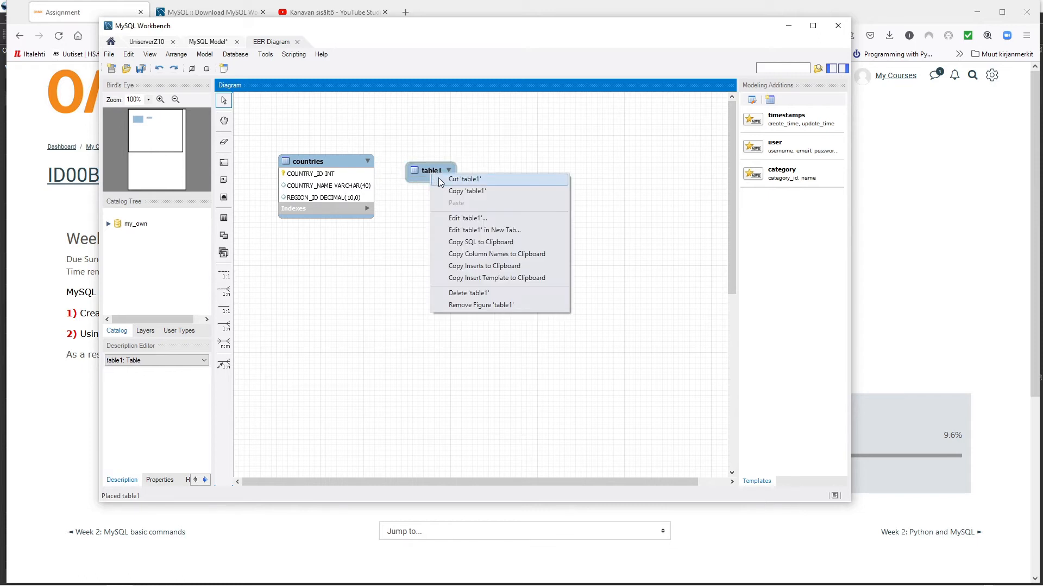
pyautogui.click(460, 218)
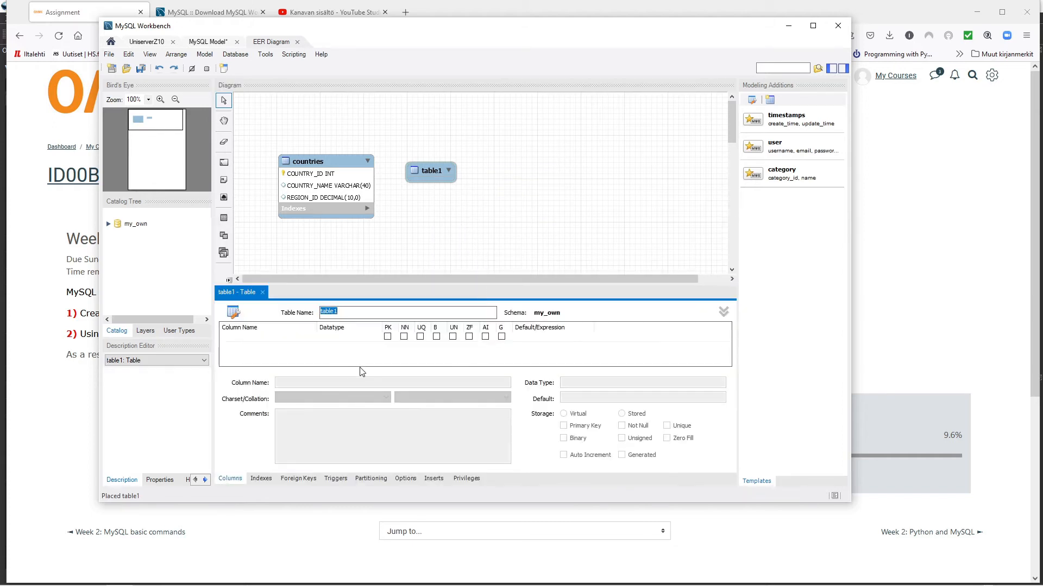
# Add an INT column table1_ID to table1 as primary key, not null and auto-incrementing
pyautogui.click(238, 338)
pyautogui.click(238, 340)
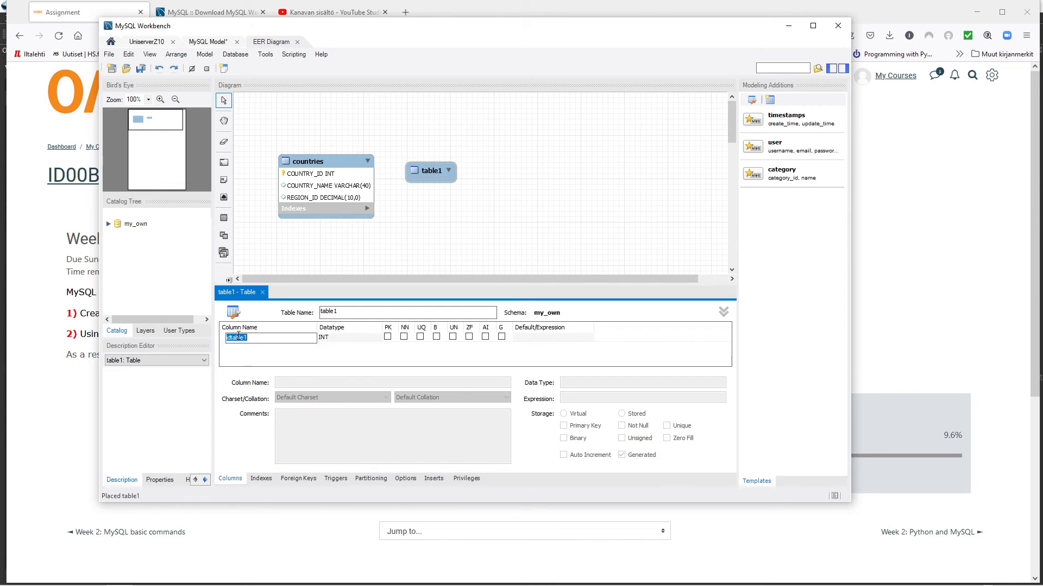
pyautogui.write('T')
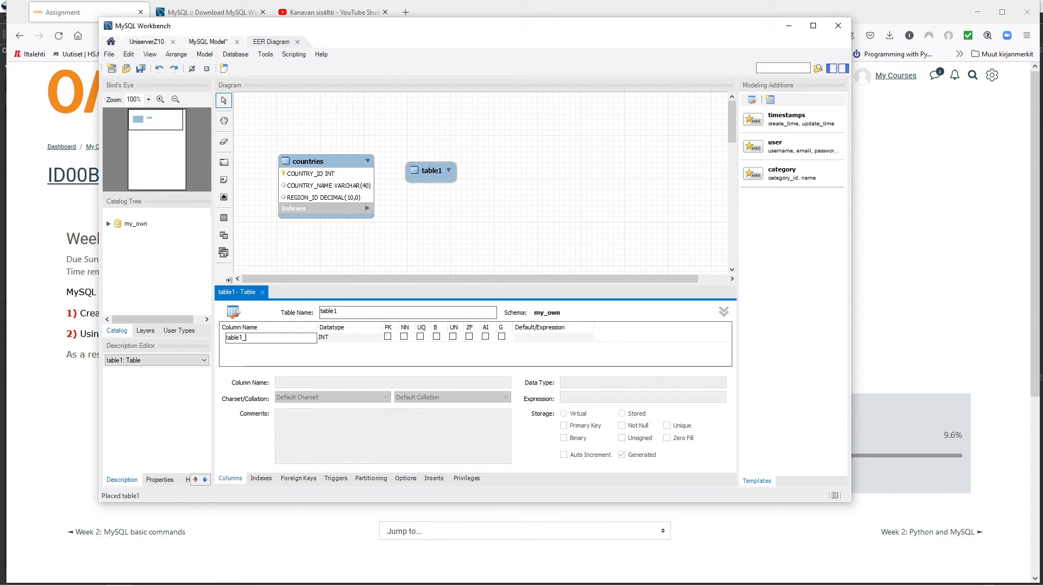
pyautogui.click(389, 337)
pyautogui.click(389, 337)
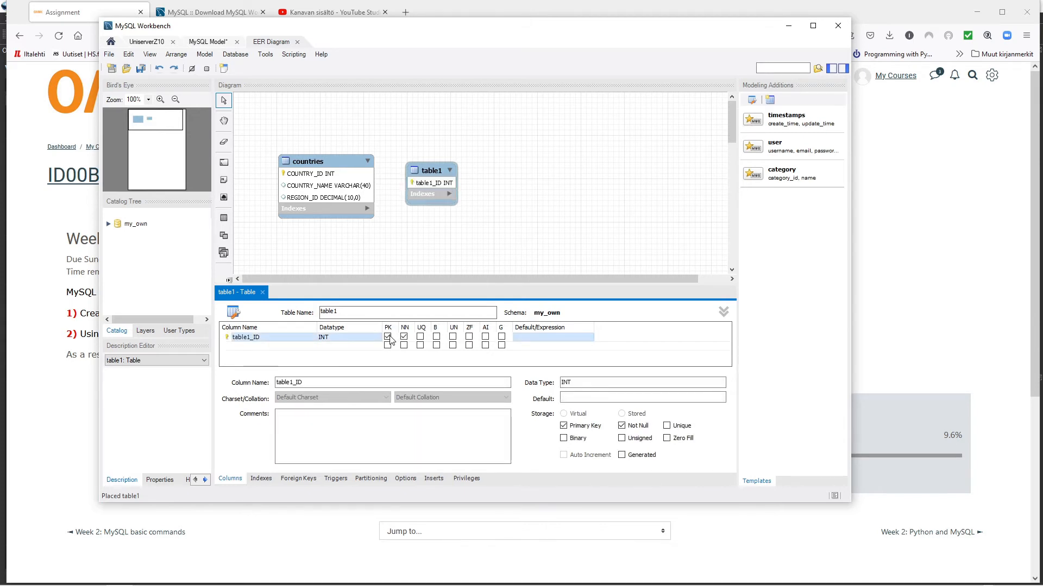
pyautogui.click(485, 337)
# Add a second column, SOme_value, of type VARCHAR(45) to table1
pyautogui.doubleClick(270, 346)
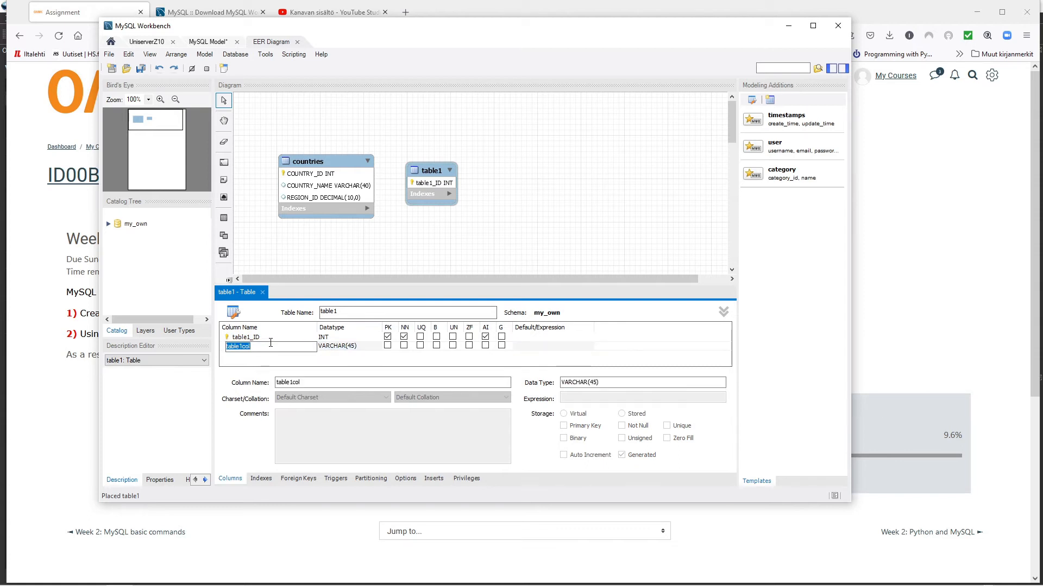
pyautogui.write('SOme_value')
pyautogui.click(487, 243)
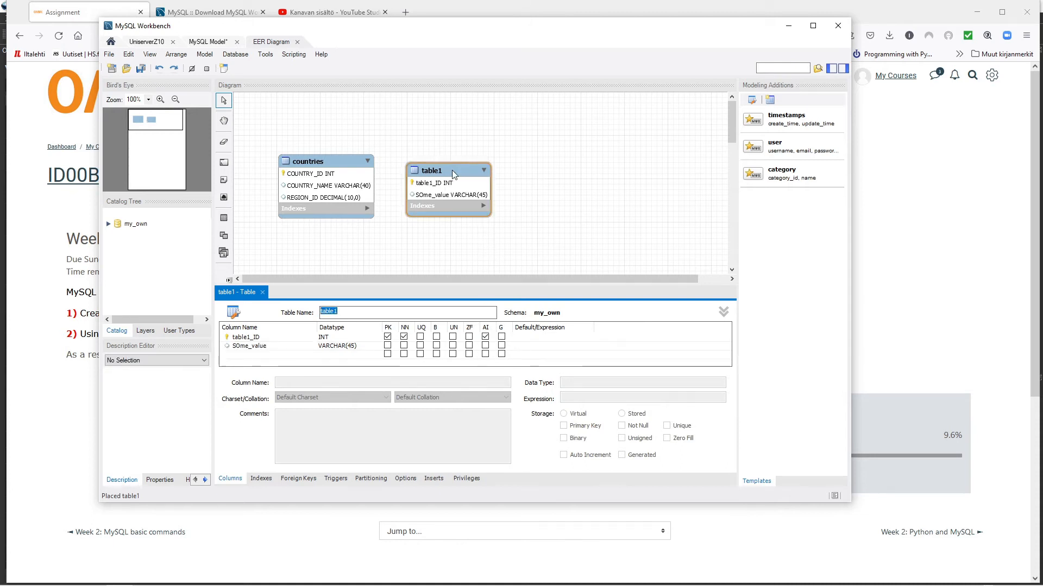
# Move table1 farther away from the countries table, and bring it back close beside it
pyautogui.moveTo(452, 171); pyautogui.dragTo(570, 162)
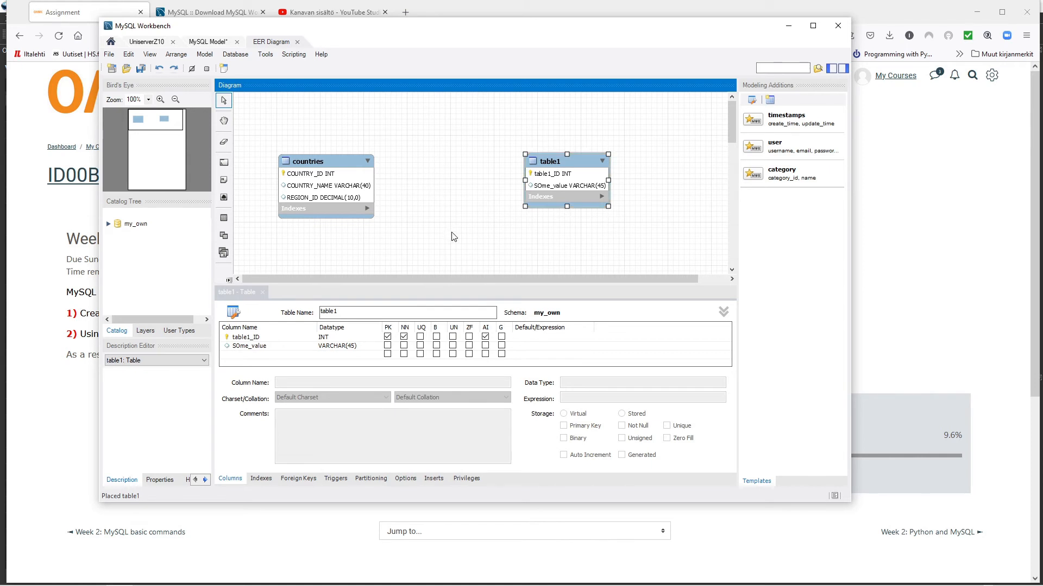
pyautogui.click(228, 281)
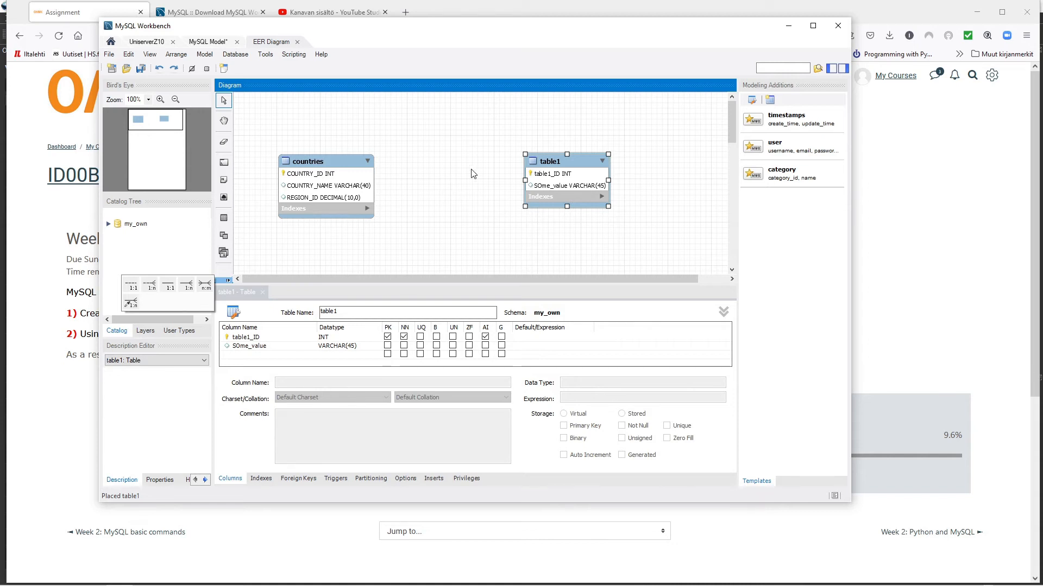
pyautogui.click(558, 165)
pyautogui.moveTo(557, 165); pyautogui.dragTo(444, 168)
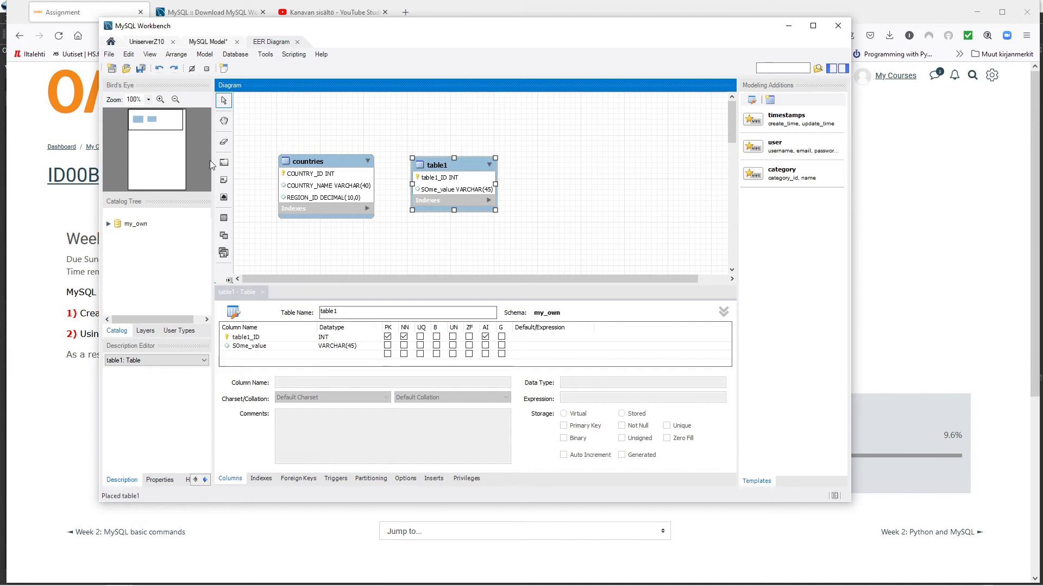
# Place another new table to the right of table1 and open it for editing
pyautogui.click(224, 217)
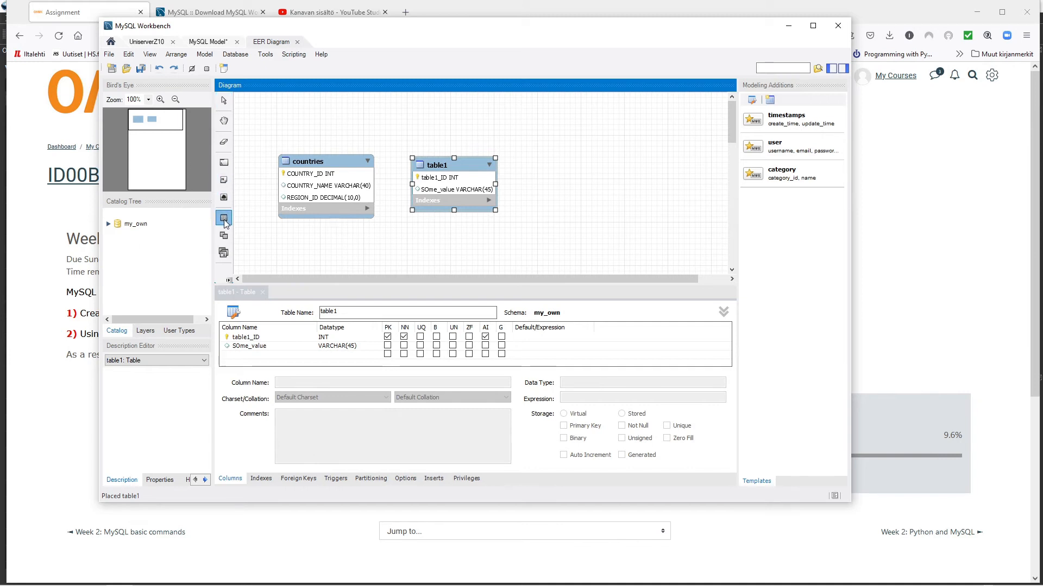
pyautogui.click(552, 172)
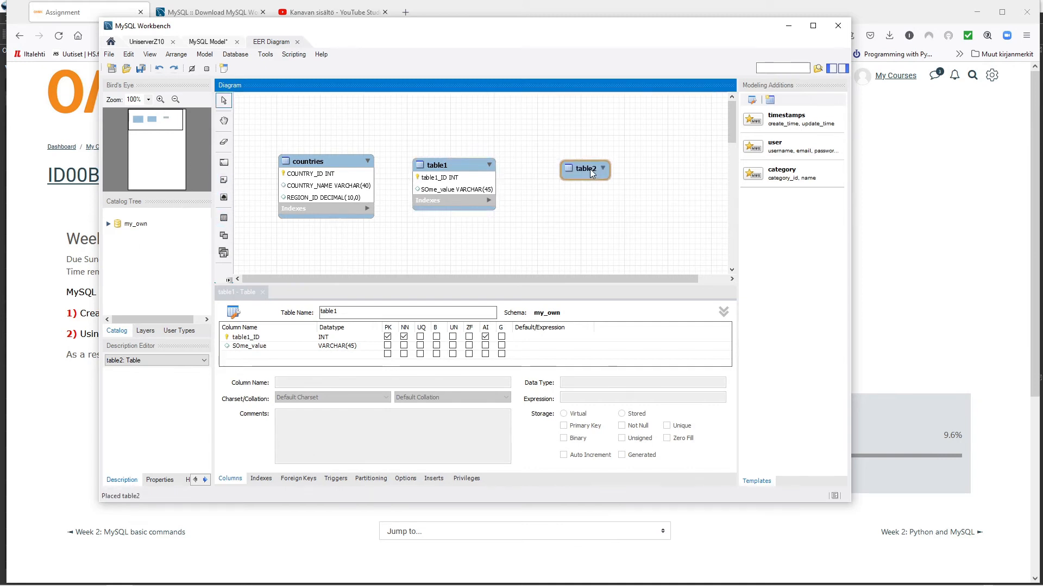
pyautogui.doubleClick(588, 168)
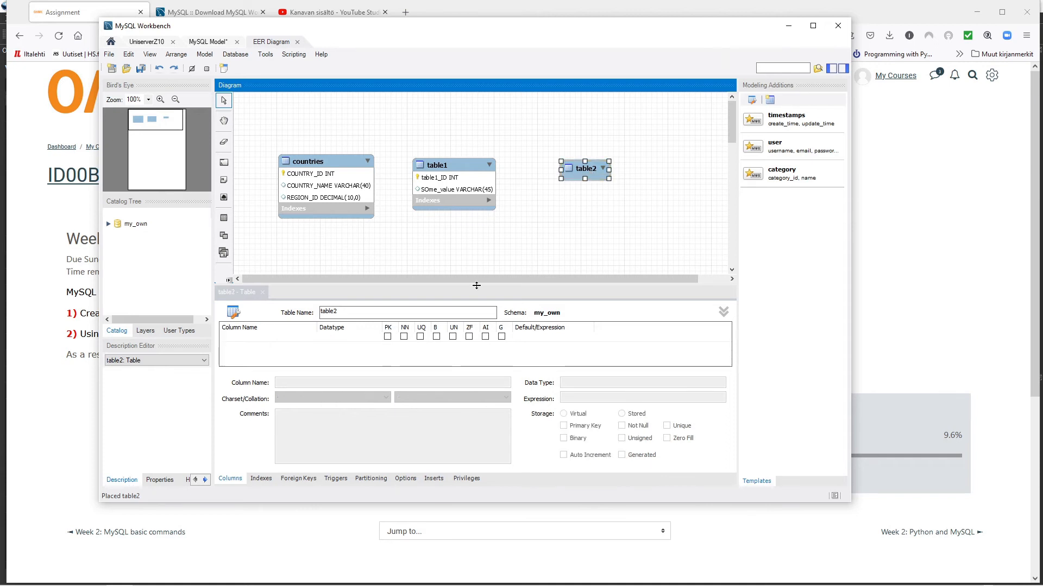
# Add an INT column table2_ID to table2 as primary key, not null and auto-incrementing
pyautogui.click(237, 338)
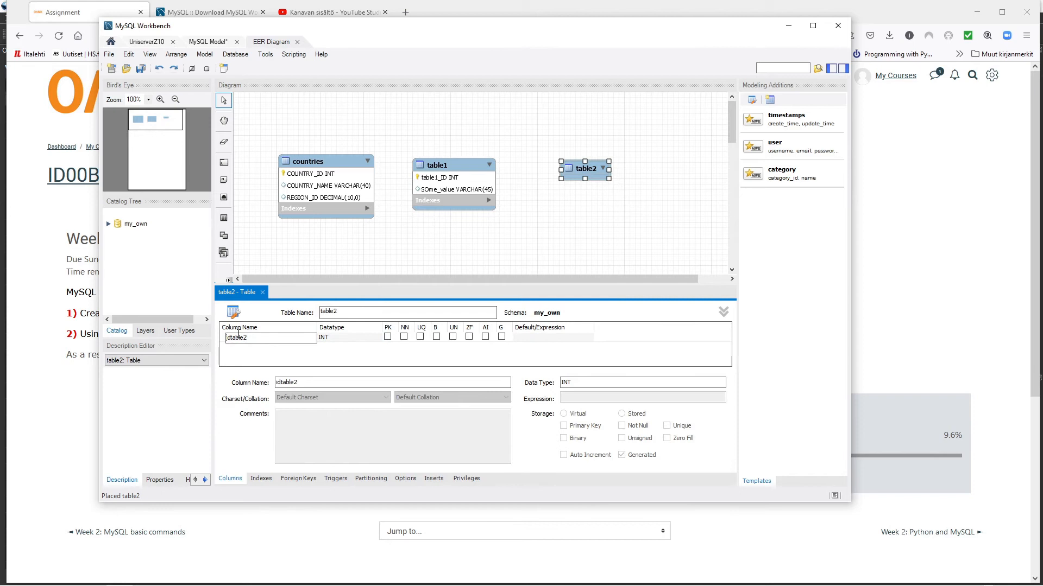
pyautogui.press('Home')
pyautogui.press('Delete')
pyautogui.press('Delete')
pyautogui.write('_ID')
pyautogui.click(404, 337)
pyautogui.click(387, 336)
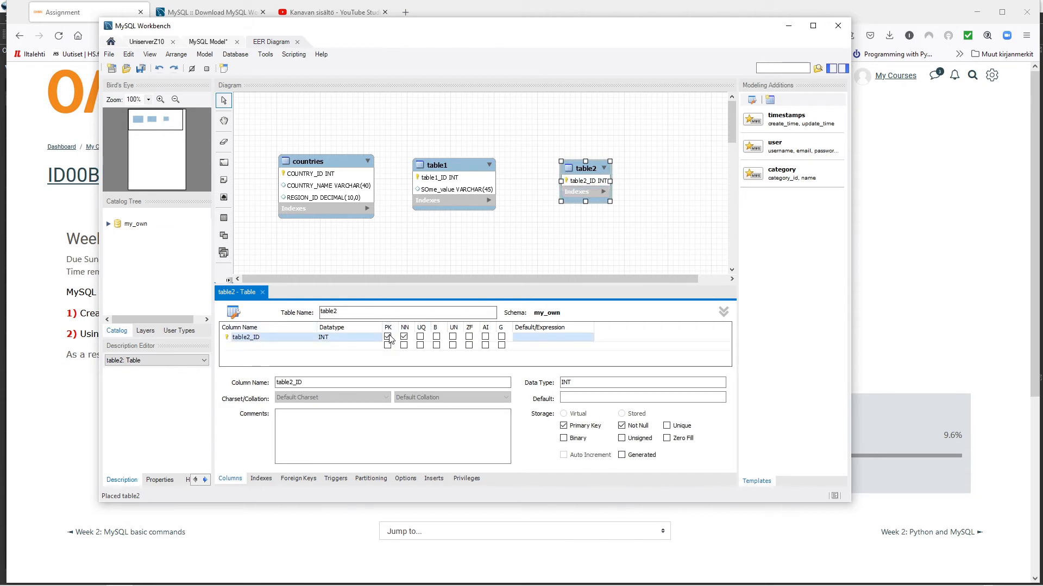
pyautogui.click(486, 338)
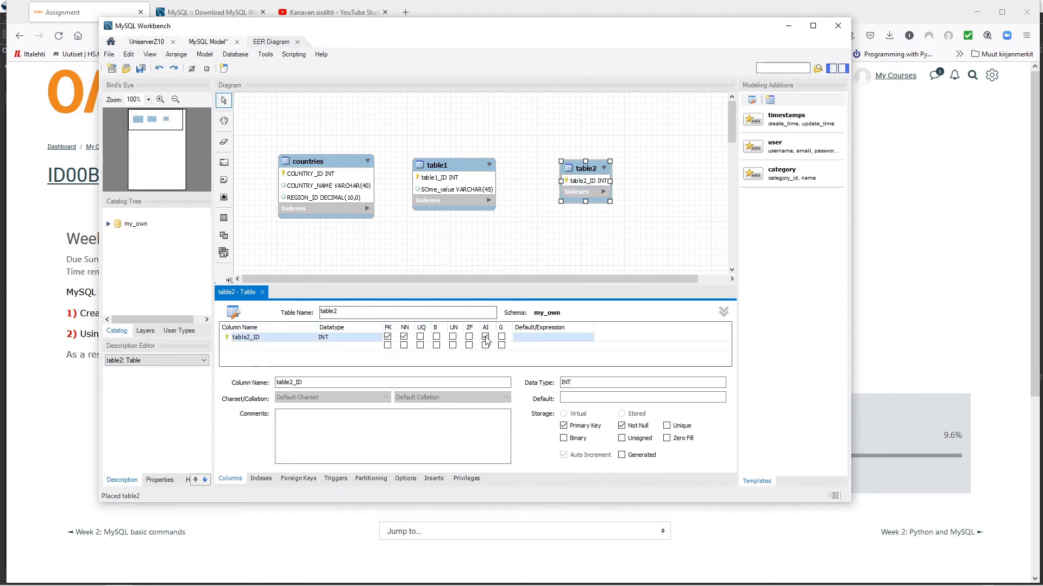
# Add a second column, Another_value, of type VARCHAR(45) to table2
pyautogui.click(248, 347)
pyautogui.click(251, 346)
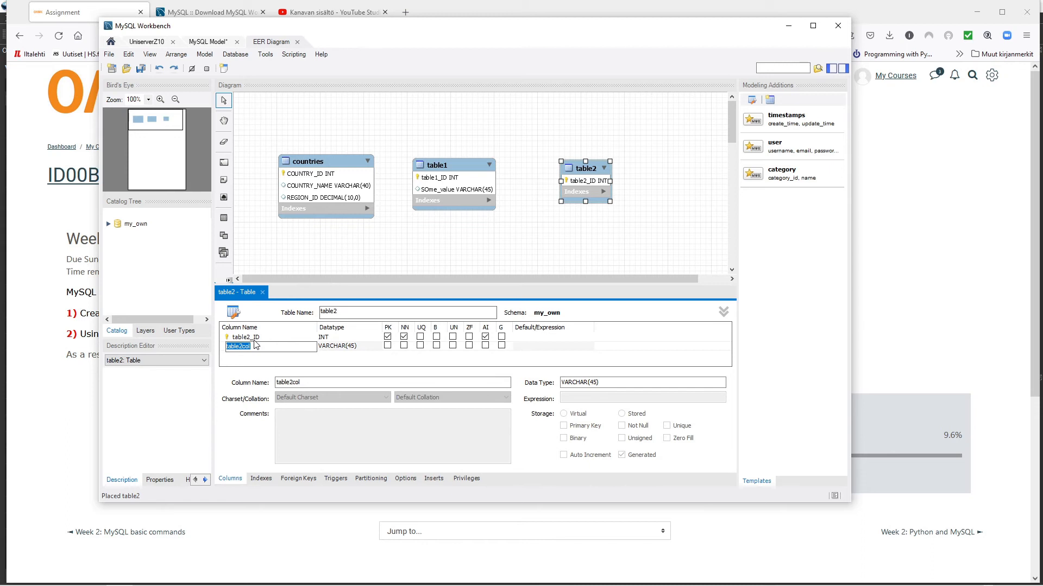
pyautogui.write('On')
pyautogui.click(413, 310)
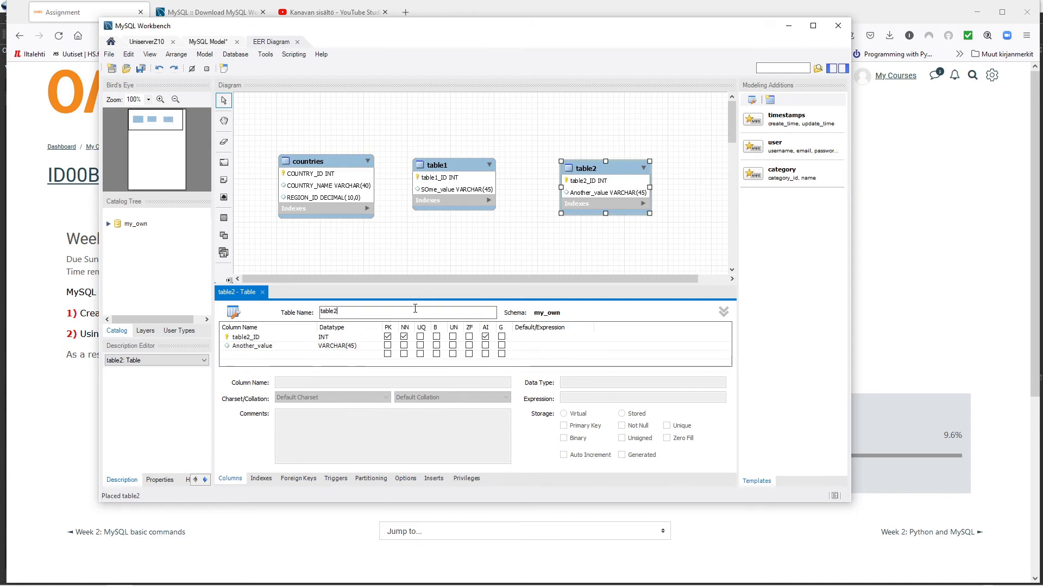
# Shift table2 slightly right and up, and move table1 midway between countries and table2
pyautogui.moveTo(604, 164); pyautogui.dragTo(614, 159)
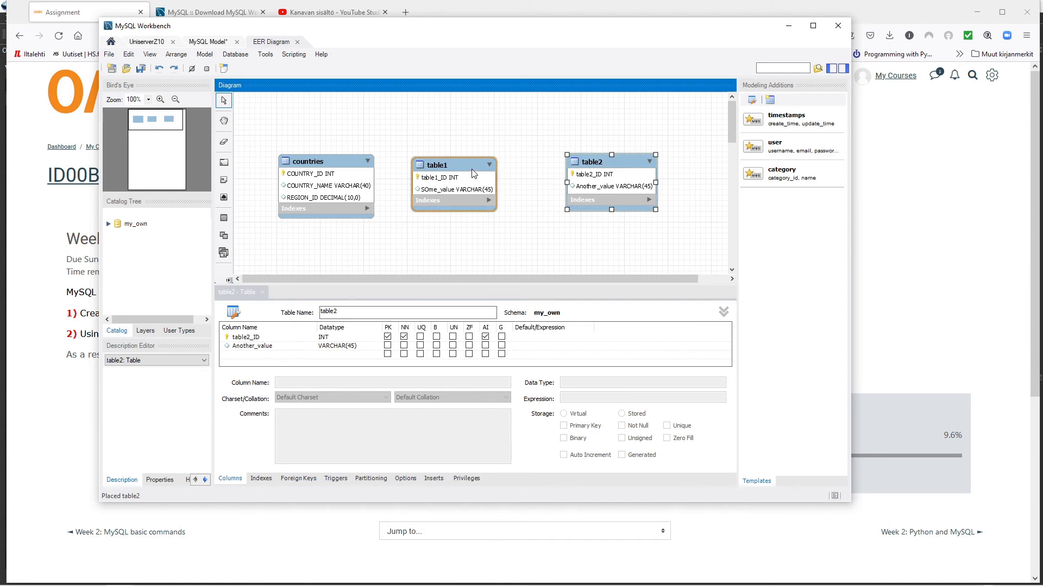
pyautogui.moveTo(460, 171); pyautogui.dragTo(479, 170)
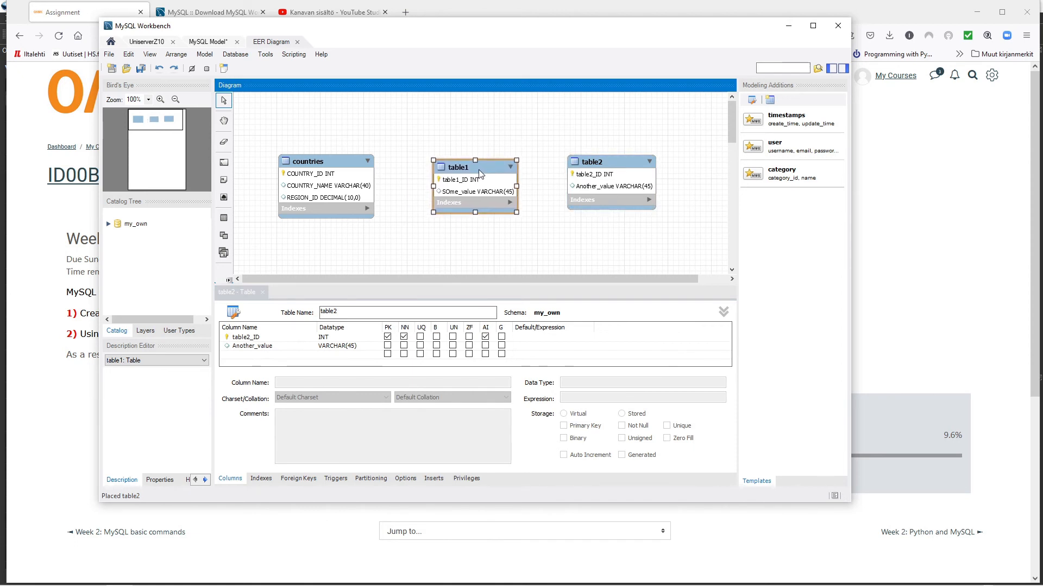
pyautogui.click(485, 120)
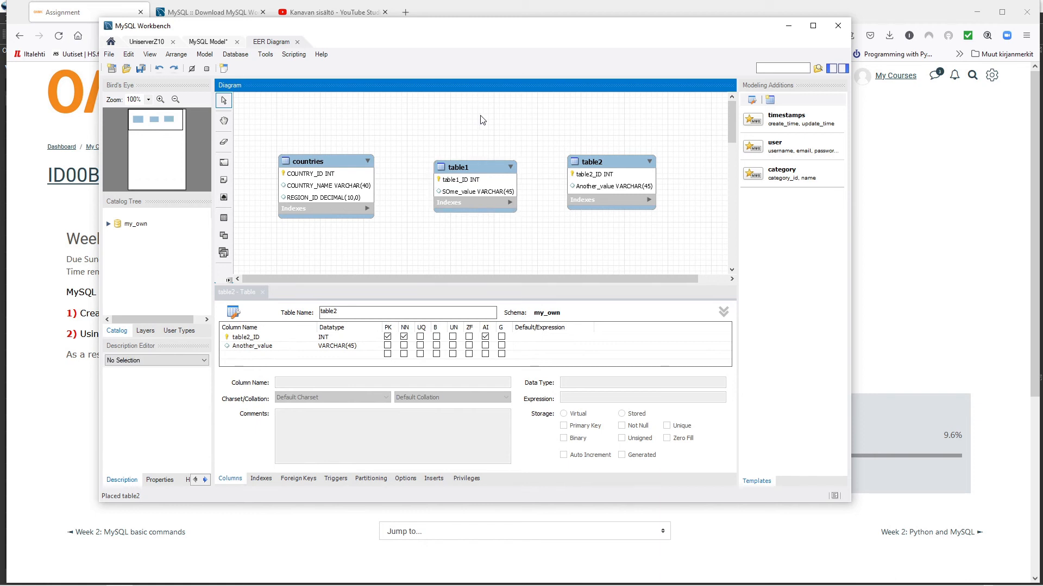
# Create a non-identifying 1:n relationship with table1 receiving the foreign key and countries as the referenced table
pyautogui.click(229, 281)
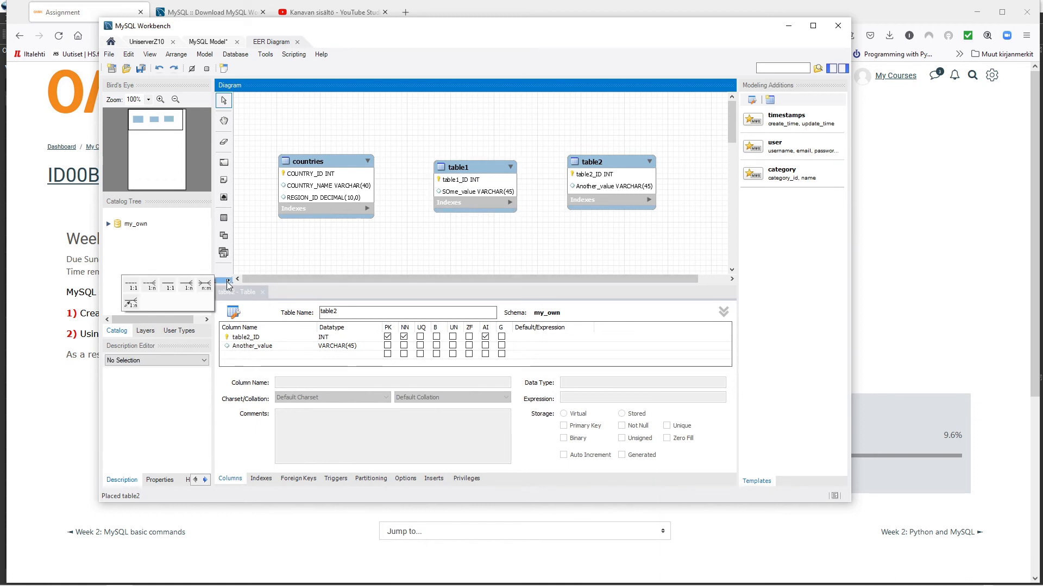
pyautogui.click(150, 288)
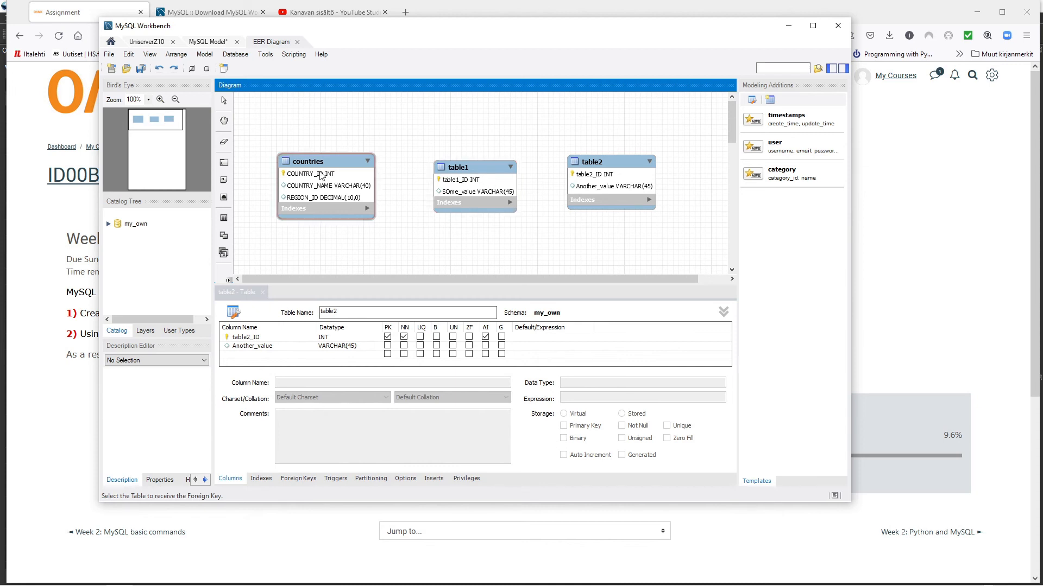
pyautogui.click(470, 168)
pyautogui.click(325, 158)
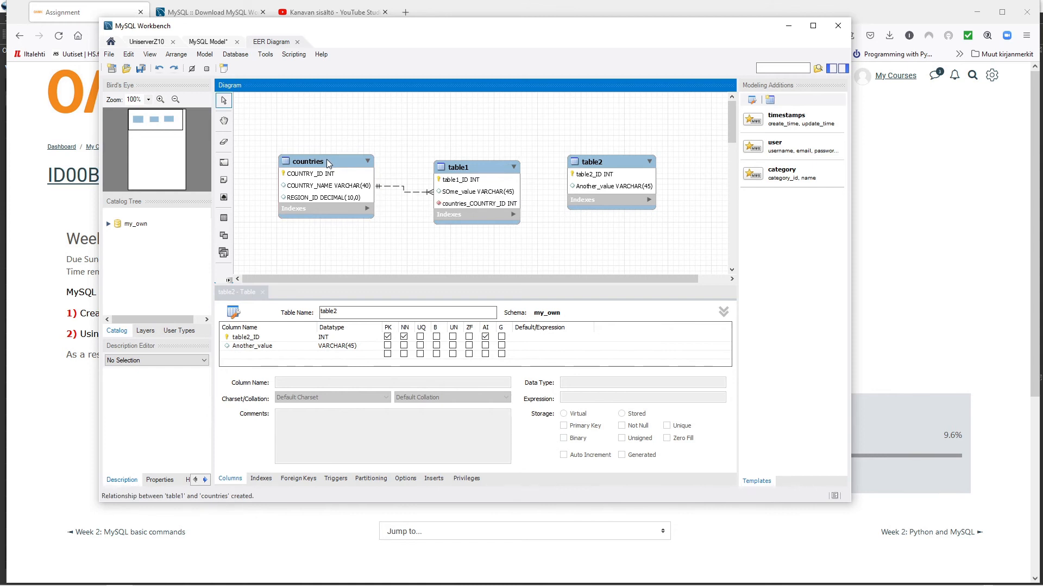
# Create a non-identifying 1:n relationship with table1 receiving the foreign key and table2 as the referenced table
pyautogui.click(231, 280)
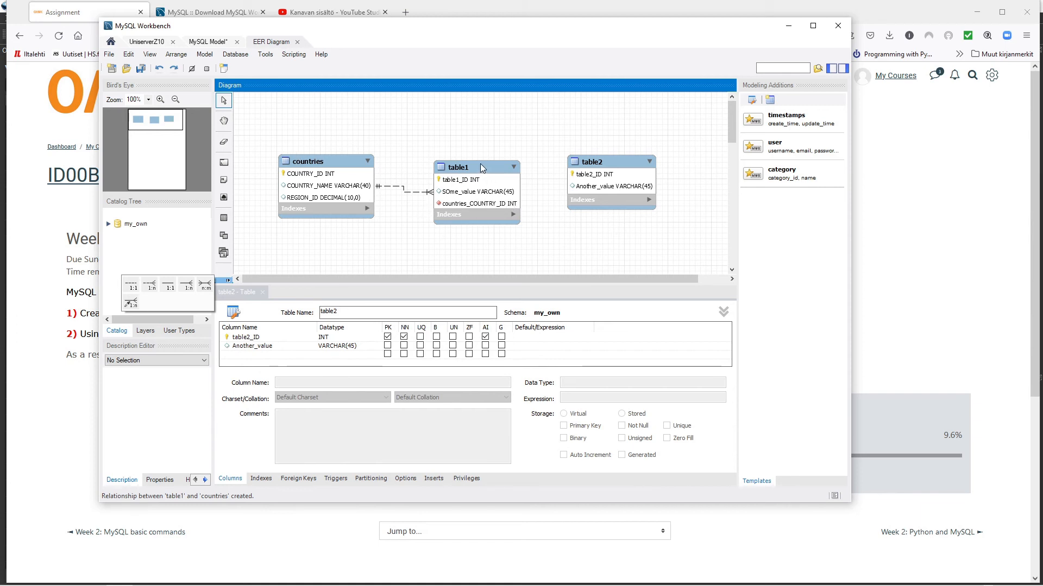
pyautogui.click(452, 205)
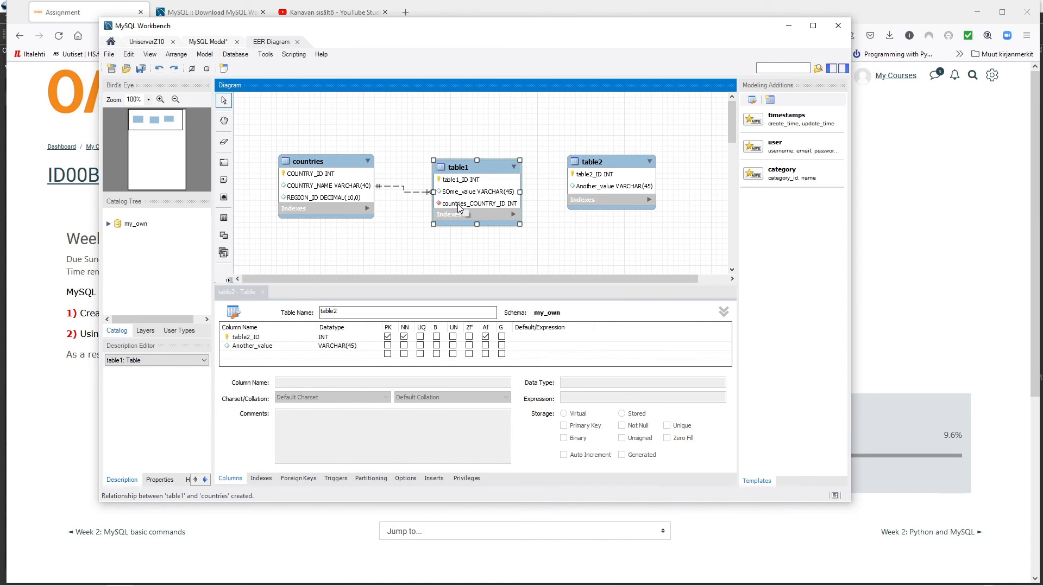
pyautogui.click(228, 281)
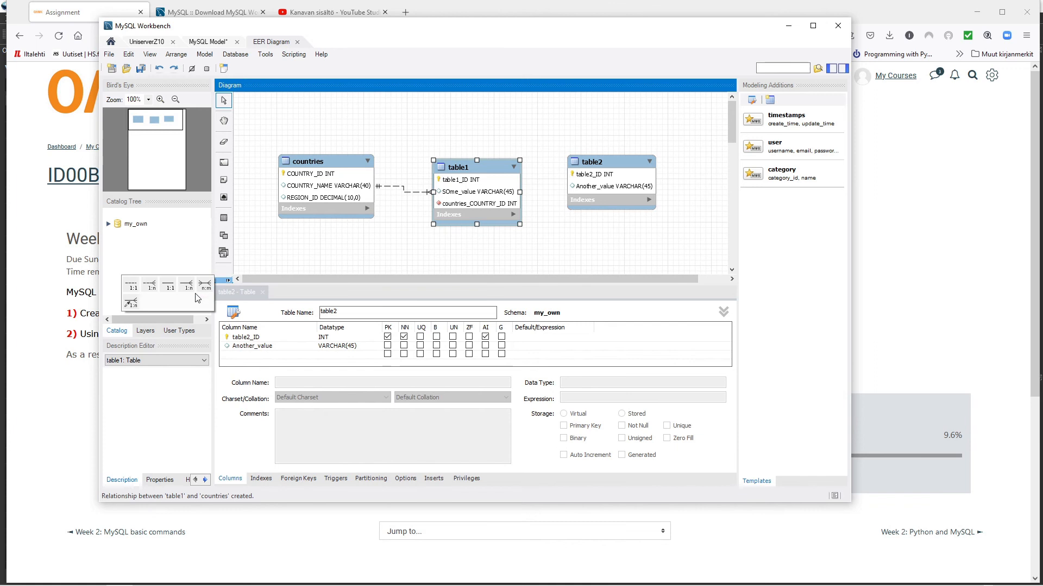
pyautogui.click(149, 285)
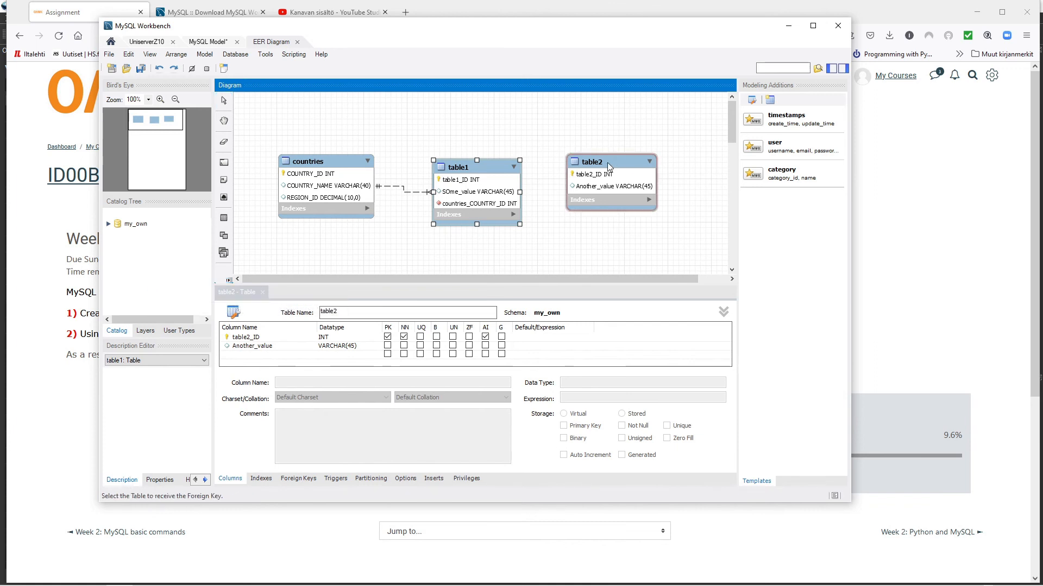
pyautogui.click(480, 165)
pyautogui.click(622, 170)
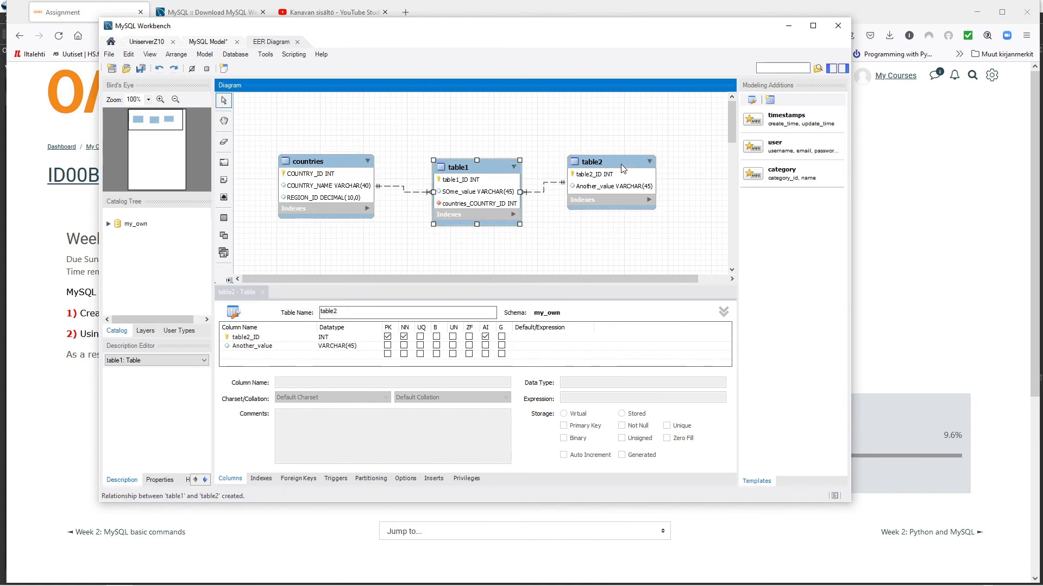
# Move table2 slightly right and down, and rename table1's foreign key column referencing countries as COUNTRY_ID
pyautogui.moveTo(611, 164); pyautogui.dragTo(632, 177)
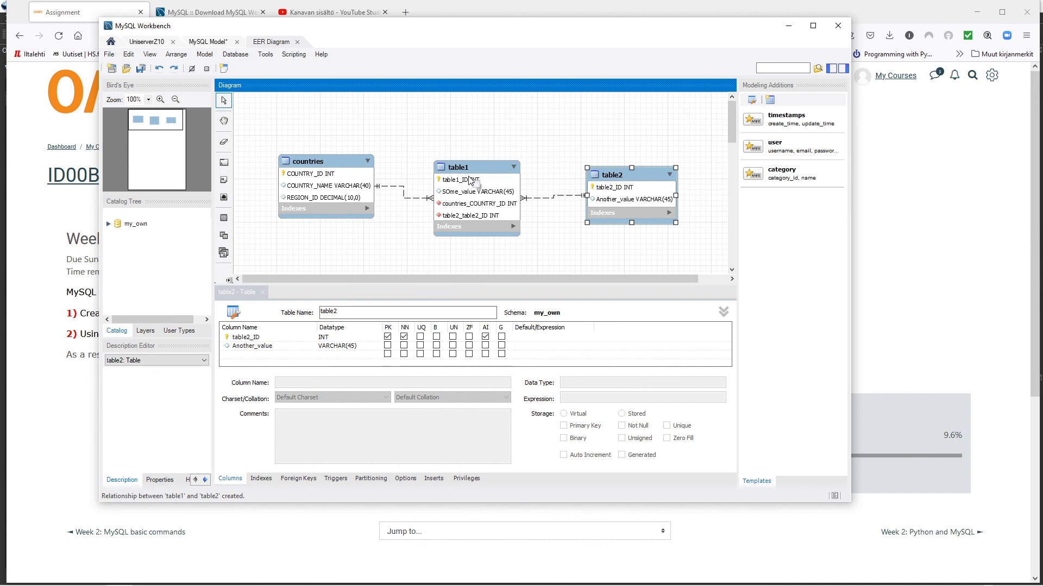
pyautogui.click(470, 207)
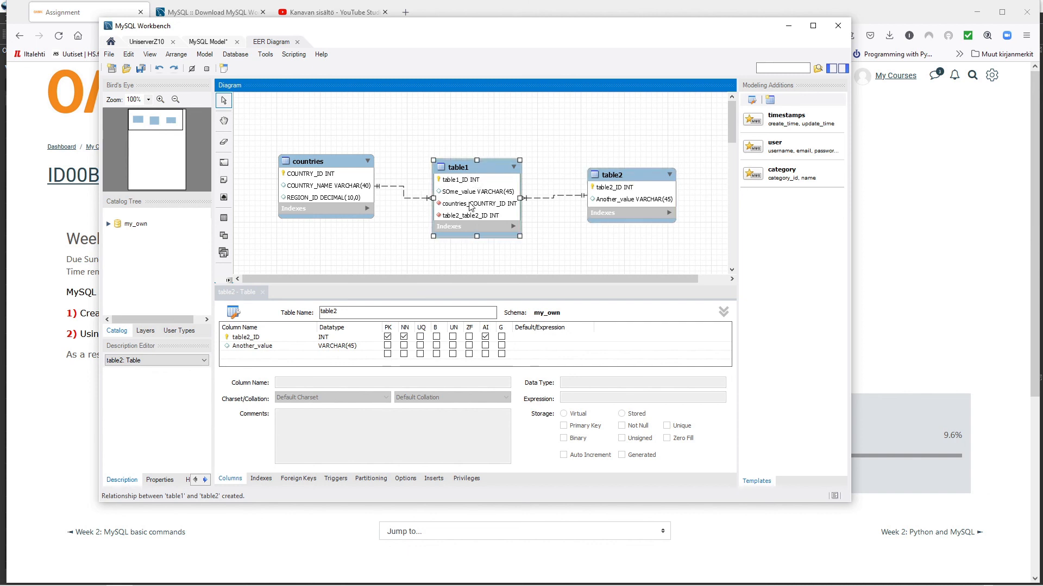
pyautogui.doubleClick(470, 207)
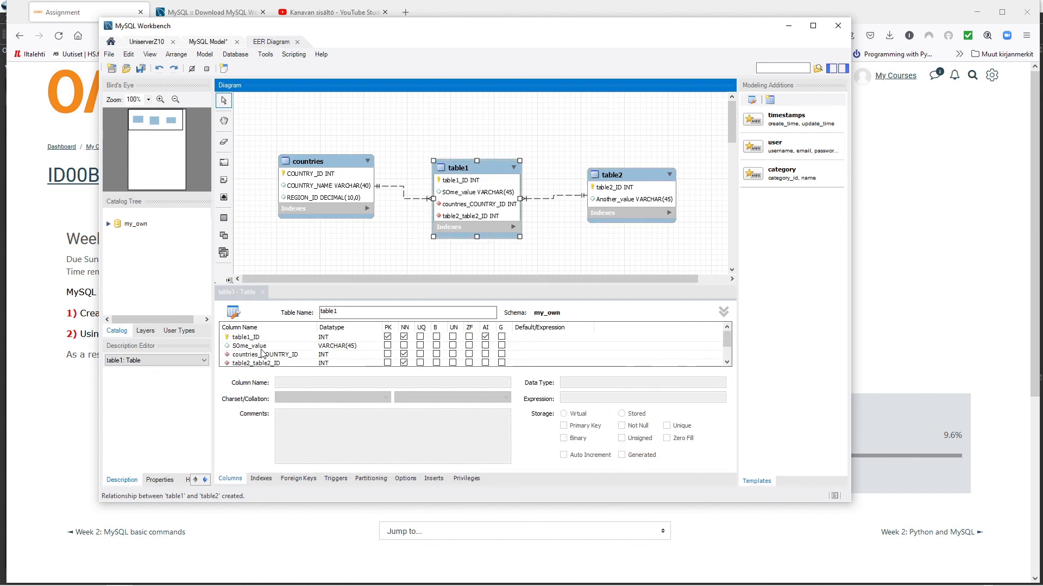
pyautogui.click(262, 361)
pyautogui.click(261, 355)
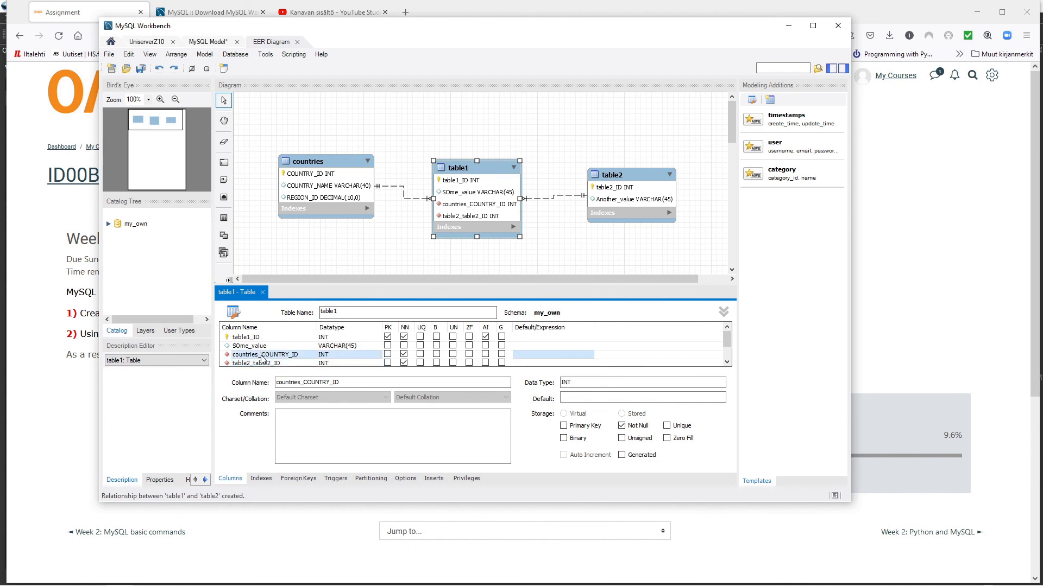
pyautogui.moveTo(304, 382); pyautogui.dragTo(275, 374)
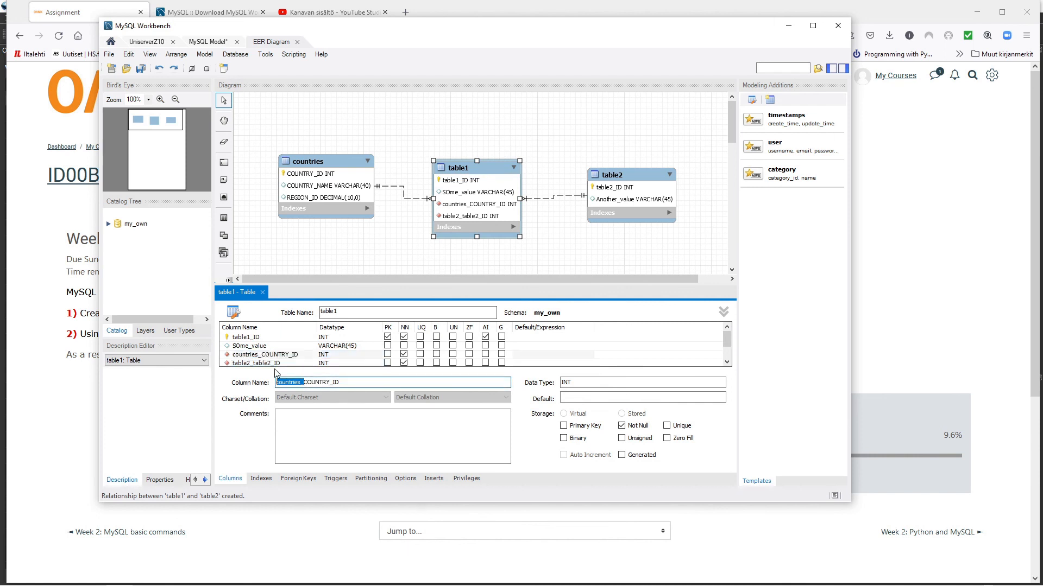
pyautogui.press('BackSpace')
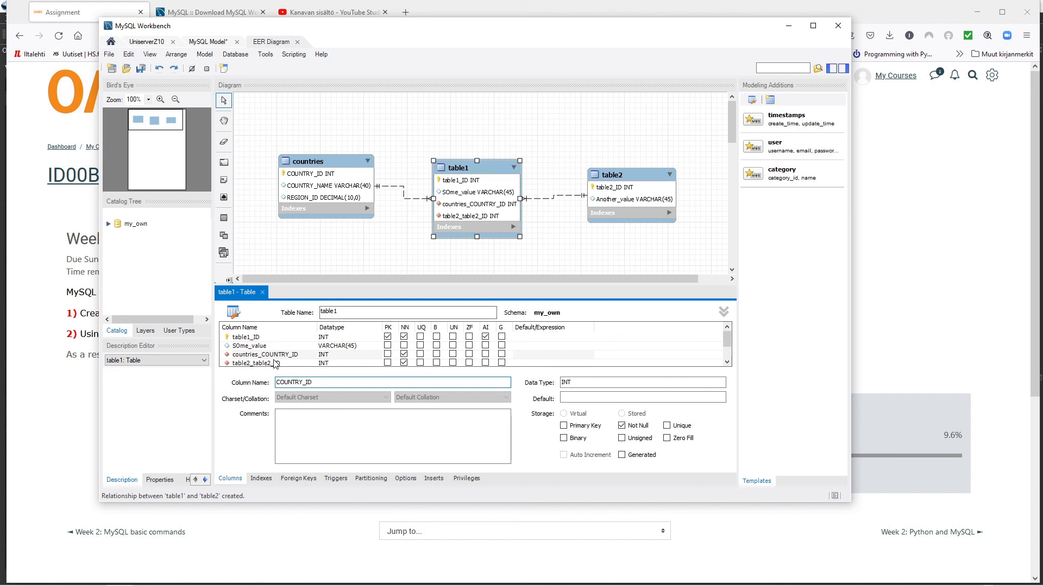
# Rename table1's foreign key column referencing table2 as table2_ID
pyautogui.click(270, 363)
pyautogui.moveTo(291, 383); pyautogui.dragTo(295, 386)
pyautogui.press('BackSpace')
pyautogui.press('BackSpace')
pyautogui.press('BackSpace')
pyautogui.press('BackSpace')
pyautogui.press('BackSpace')
pyautogui.press('BackSpace')
pyautogui.press('BackSpace')
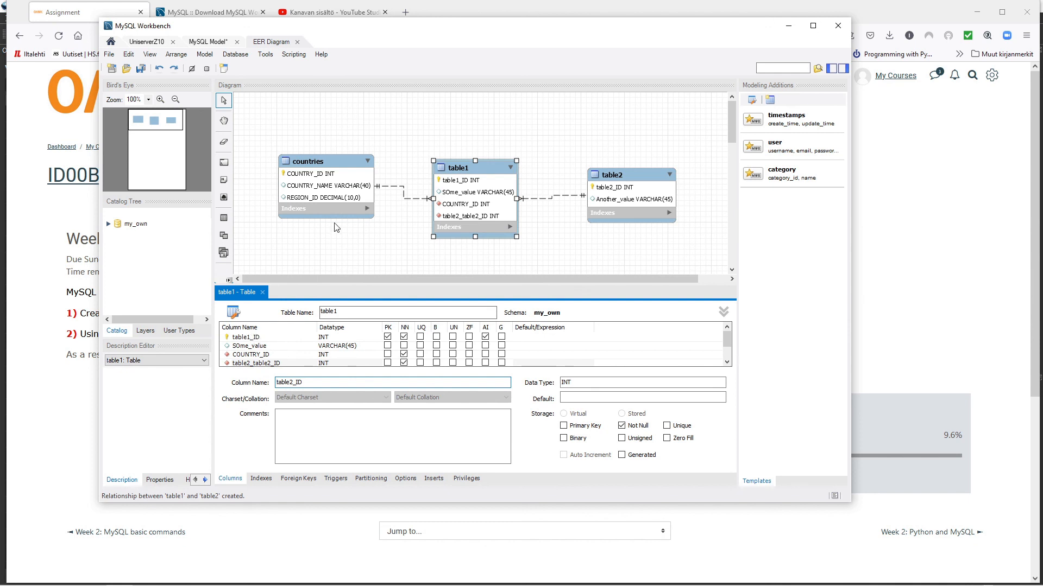
pyautogui.click(368, 245)
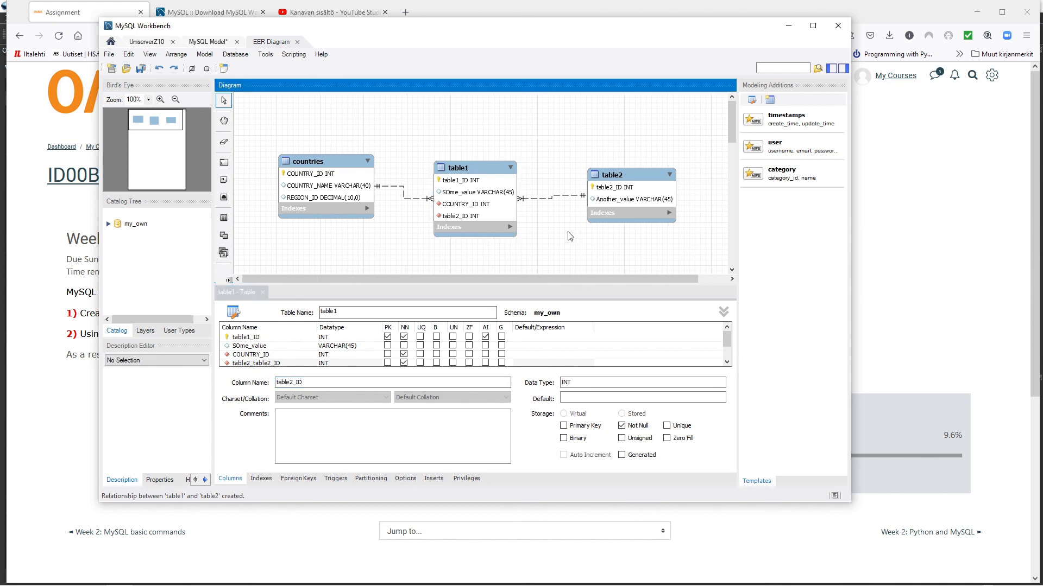
# Move table2 further right and countries slightly left and down to line both tables up with table1
pyautogui.moveTo(609, 190); pyautogui.dragTo(628, 194)
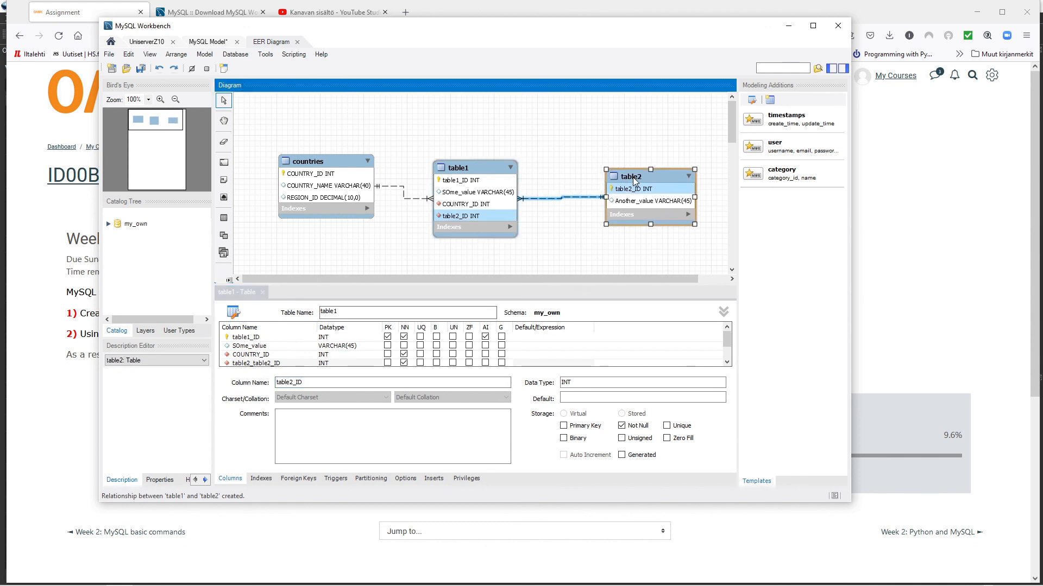
pyautogui.click(335, 160)
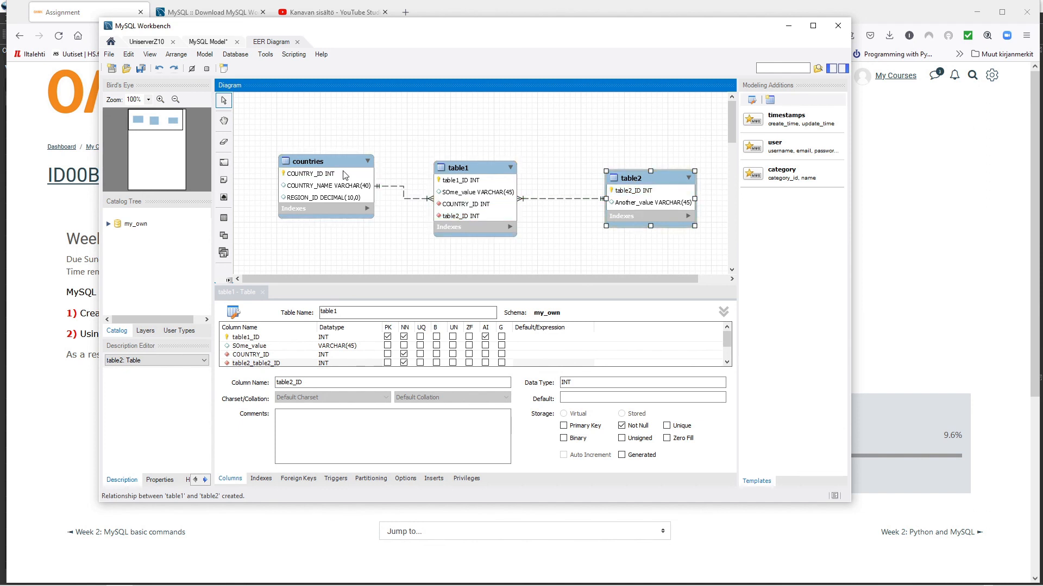
pyautogui.moveTo(335, 161); pyautogui.dragTo(321, 172)
pyautogui.click(326, 128)
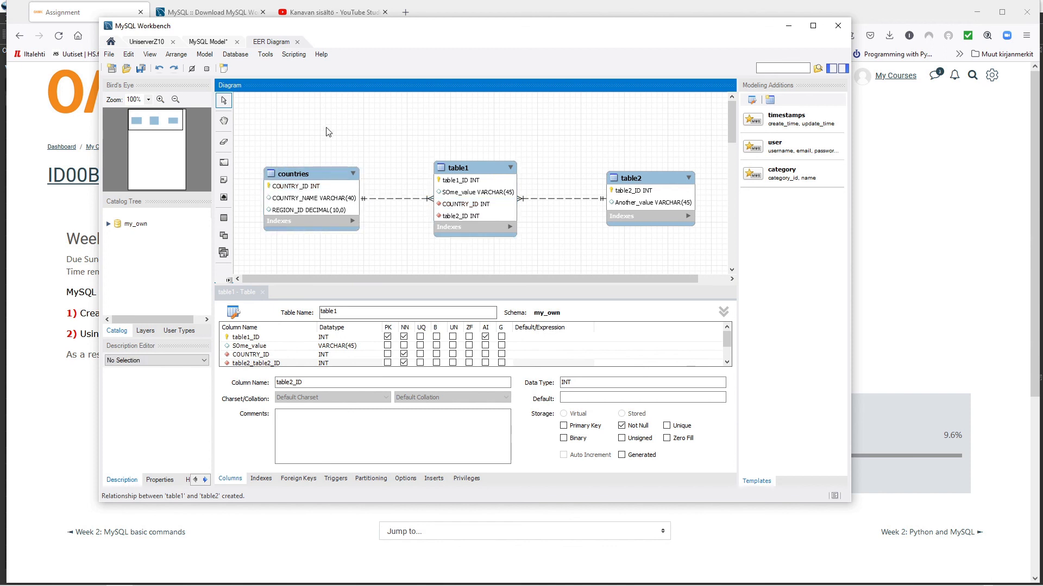